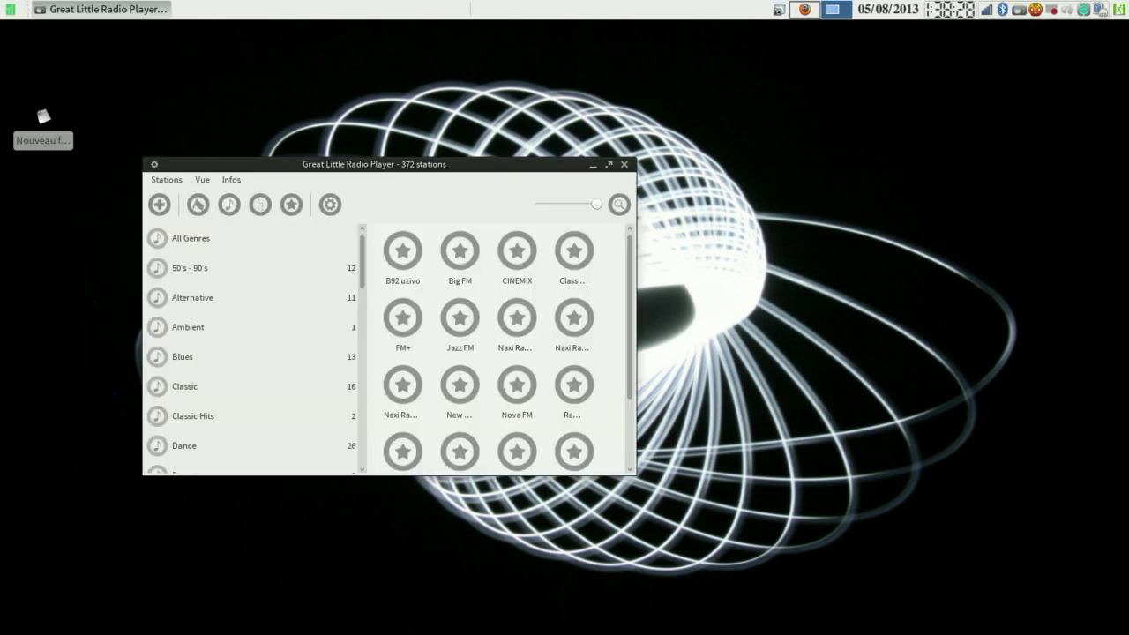
# Look through the available player commands and start adding a new radio station.
pyautogui.click(166, 180)
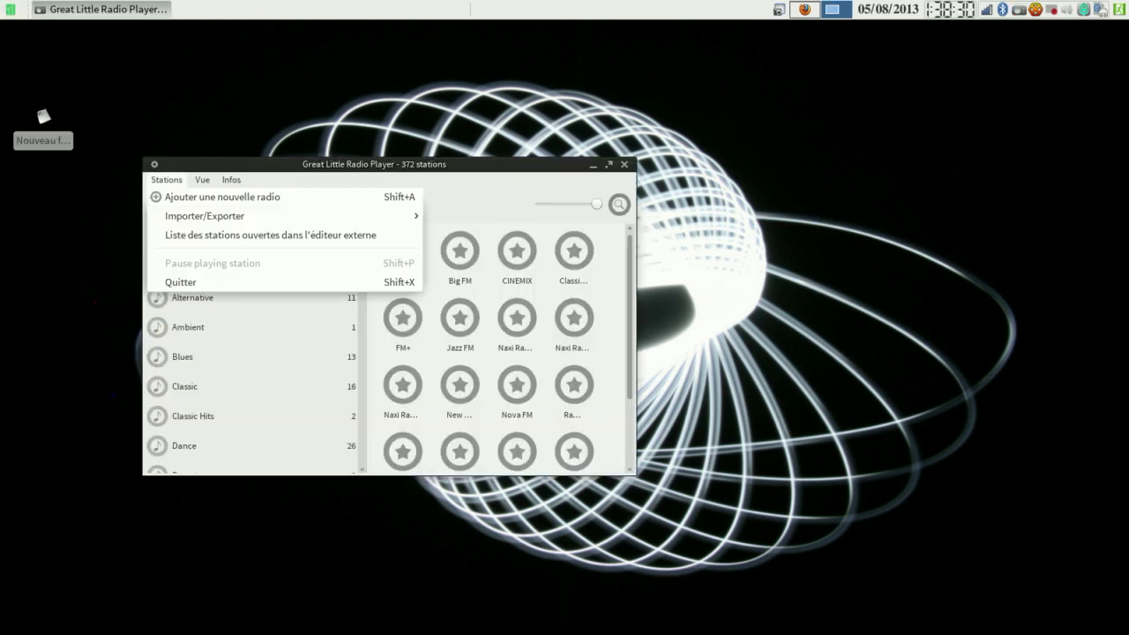
pyautogui.press('Right')
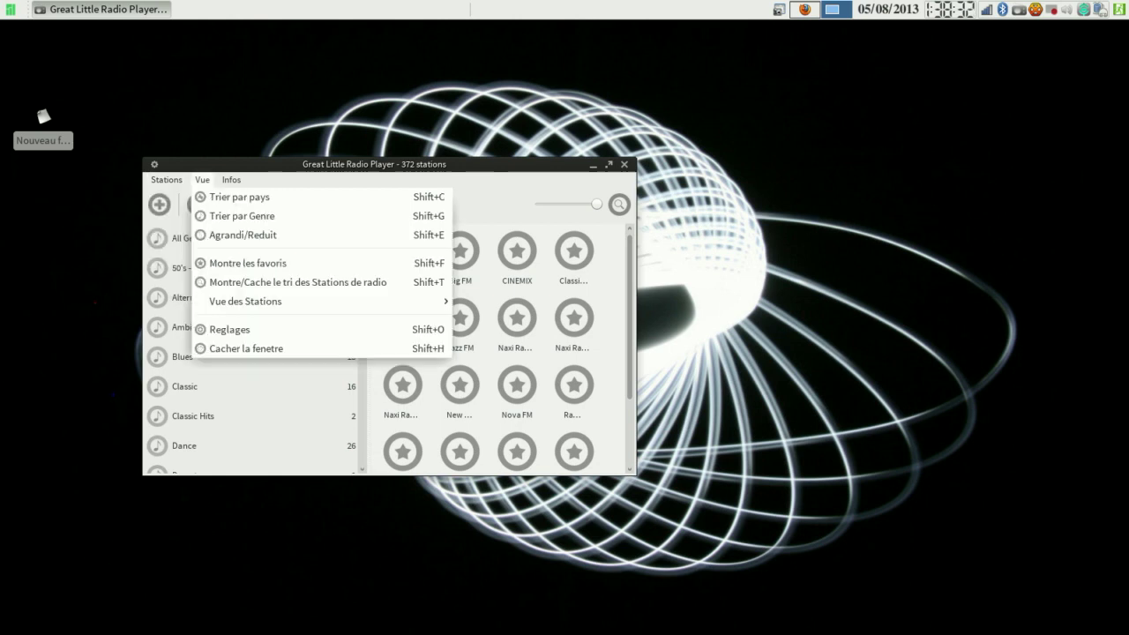
pyautogui.press('Right')
pyautogui.press('Right')
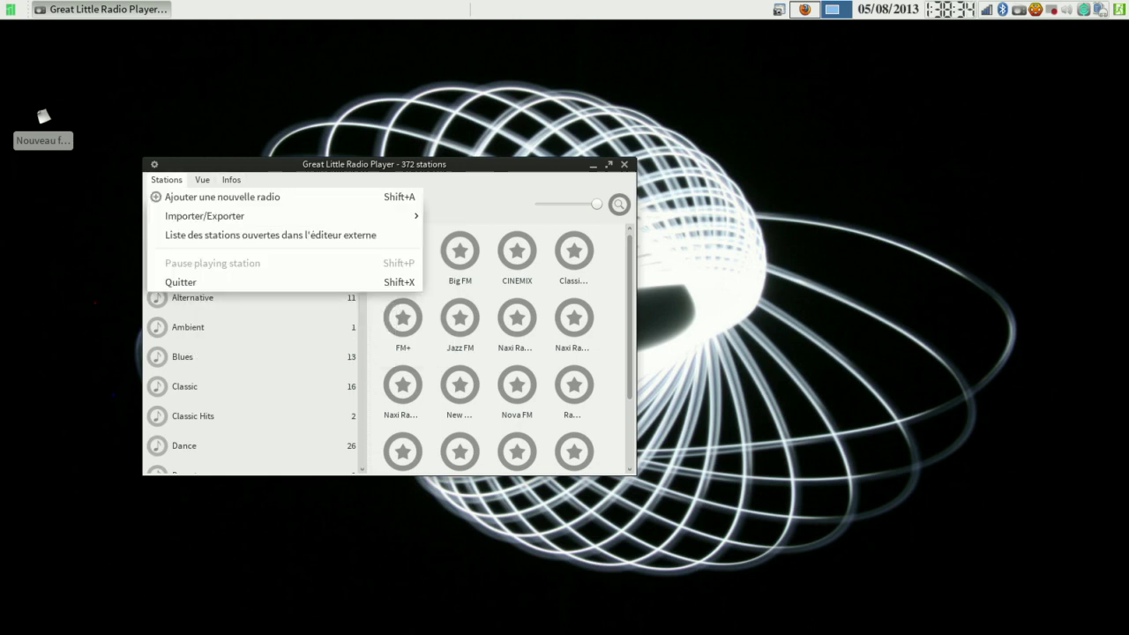
pyautogui.press('Down')
pyautogui.press('Down')
pyautogui.press('Return')
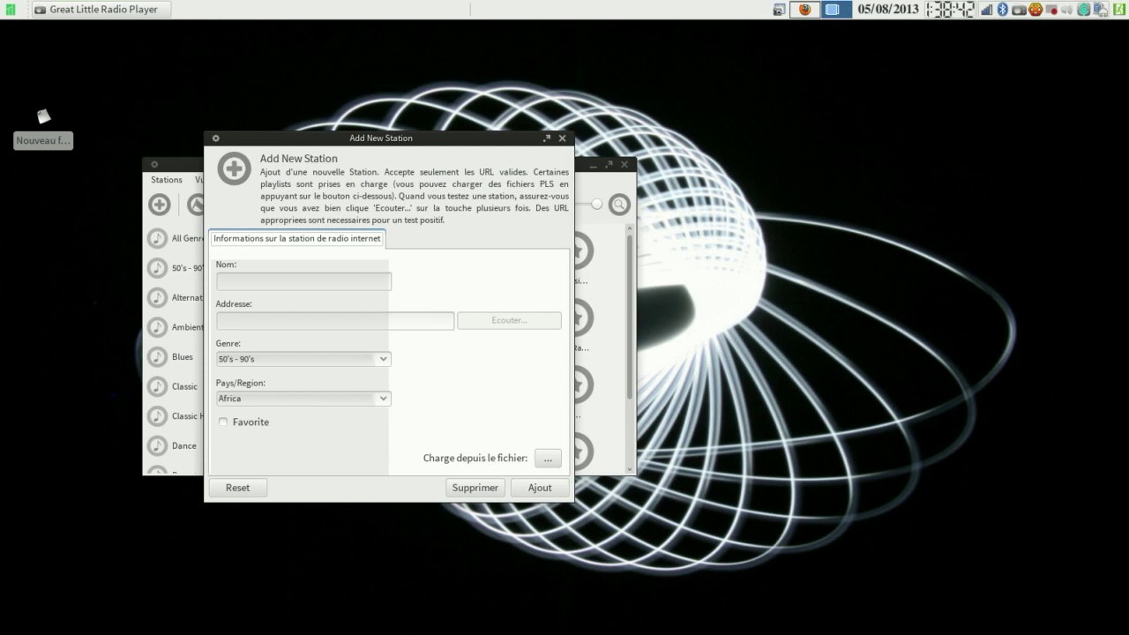
# Load the new station's address from the playlist file tunein-station.pls in the Téléchargements folder.
pyautogui.click(548, 458)
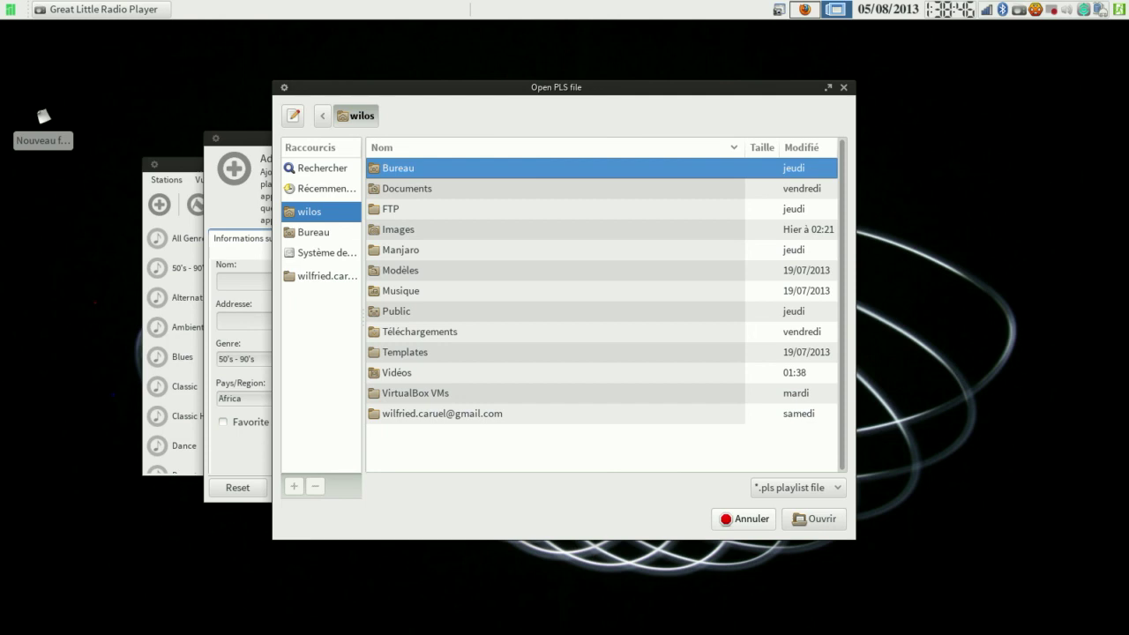
pyautogui.click(798, 488)
pyautogui.click(799, 487)
pyautogui.doubleClick(420, 331)
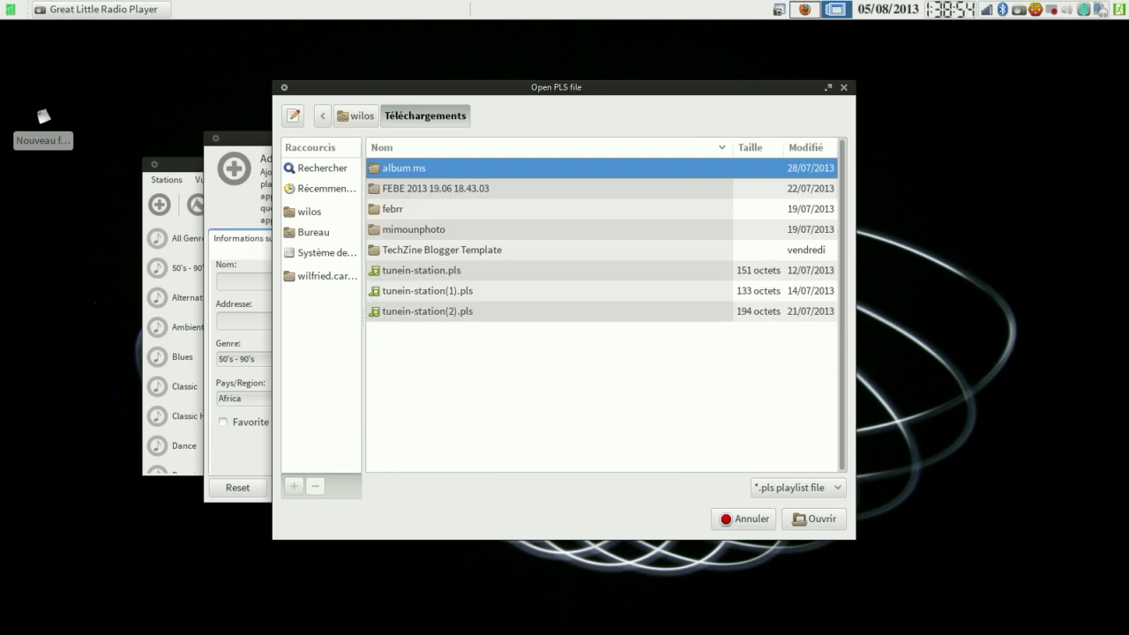
pyautogui.doubleClick(422, 270)
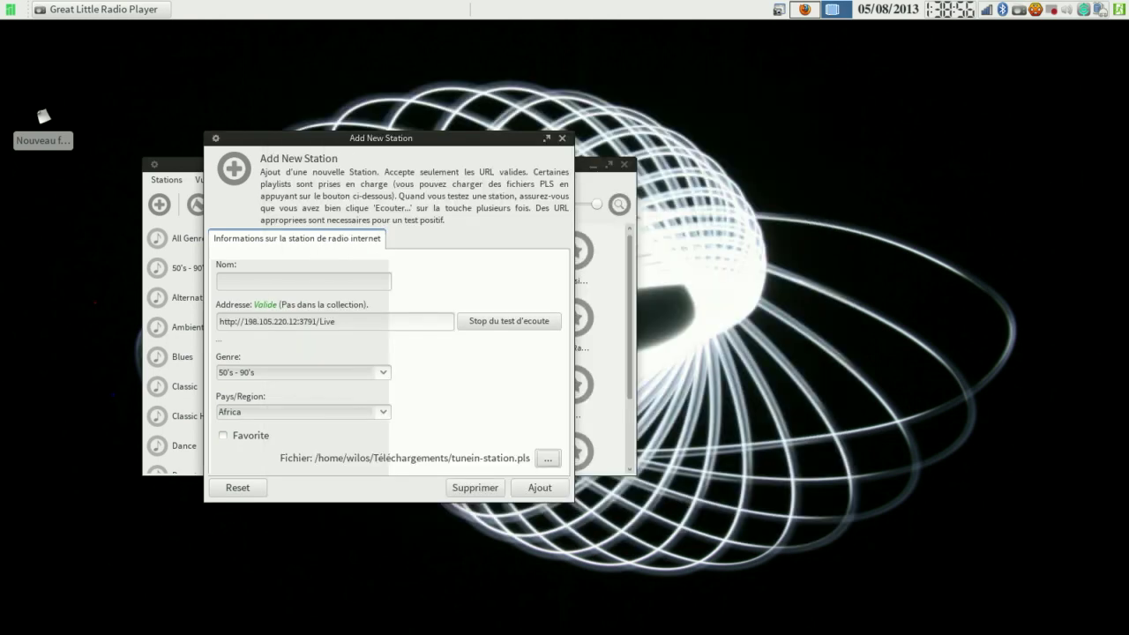
# Name the new station jpop and save it to the collection after testing its stream address.
pyautogui.write('jpop')
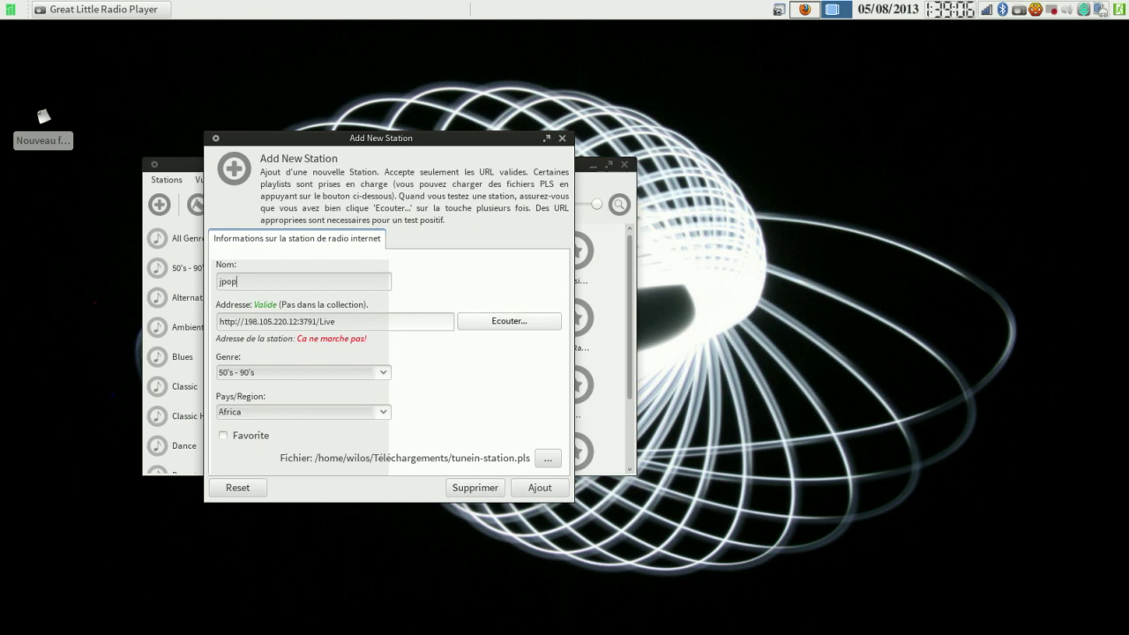
pyautogui.click(509, 321)
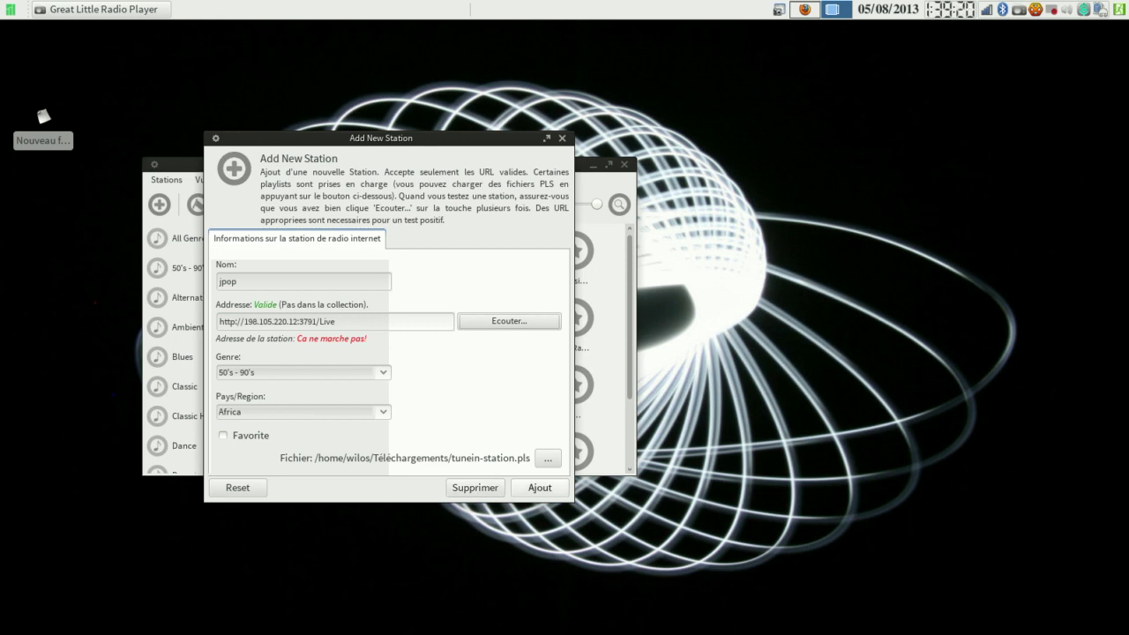
pyautogui.click(540, 488)
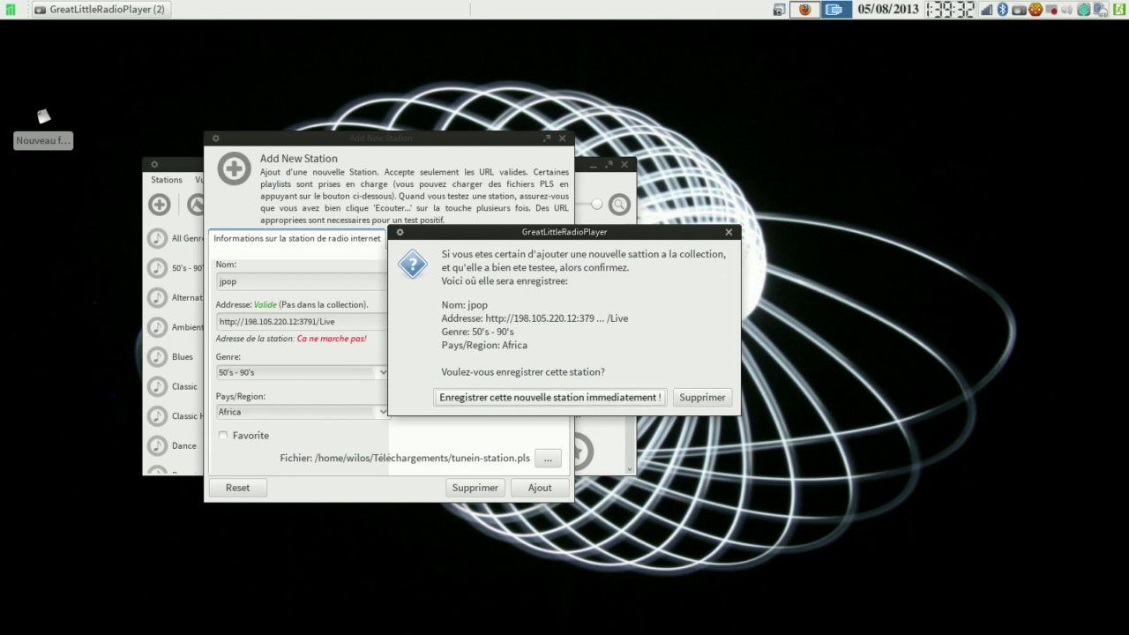
pyautogui.press('Return')
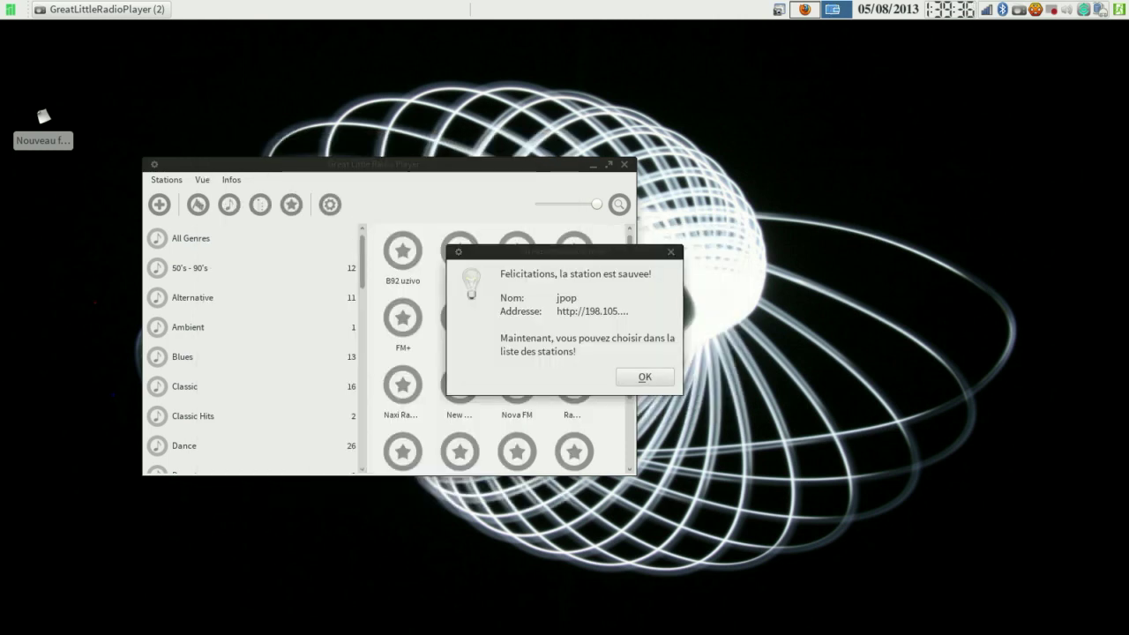
pyautogui.press('Return')
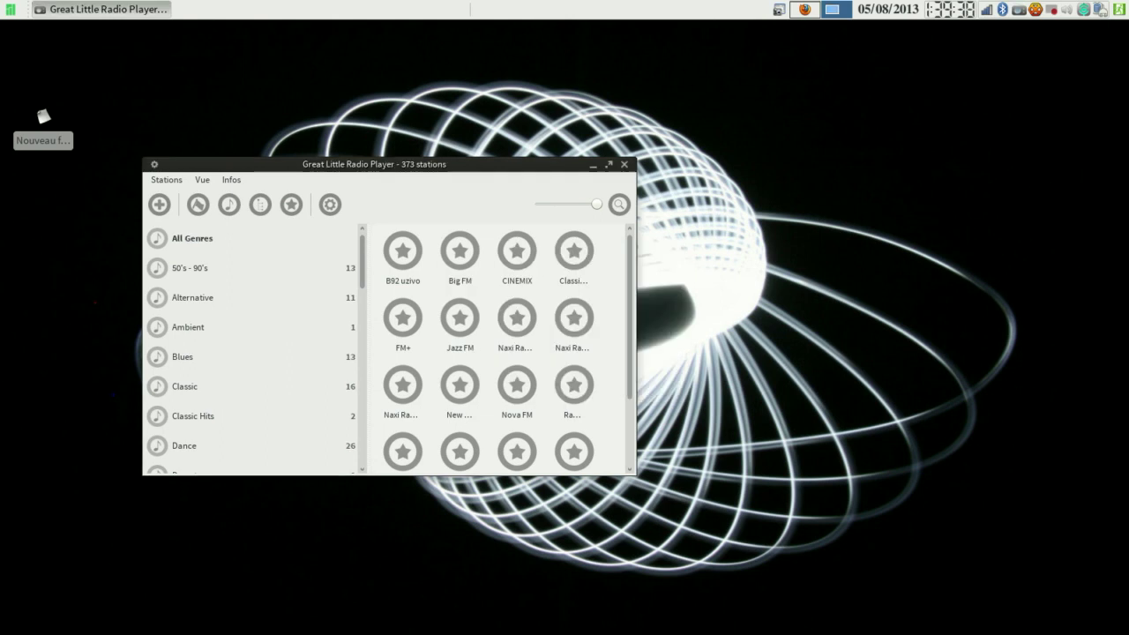
# Search the stations for "jpo" and play Big B Radio - JPOP.
pyautogui.click(619, 204)
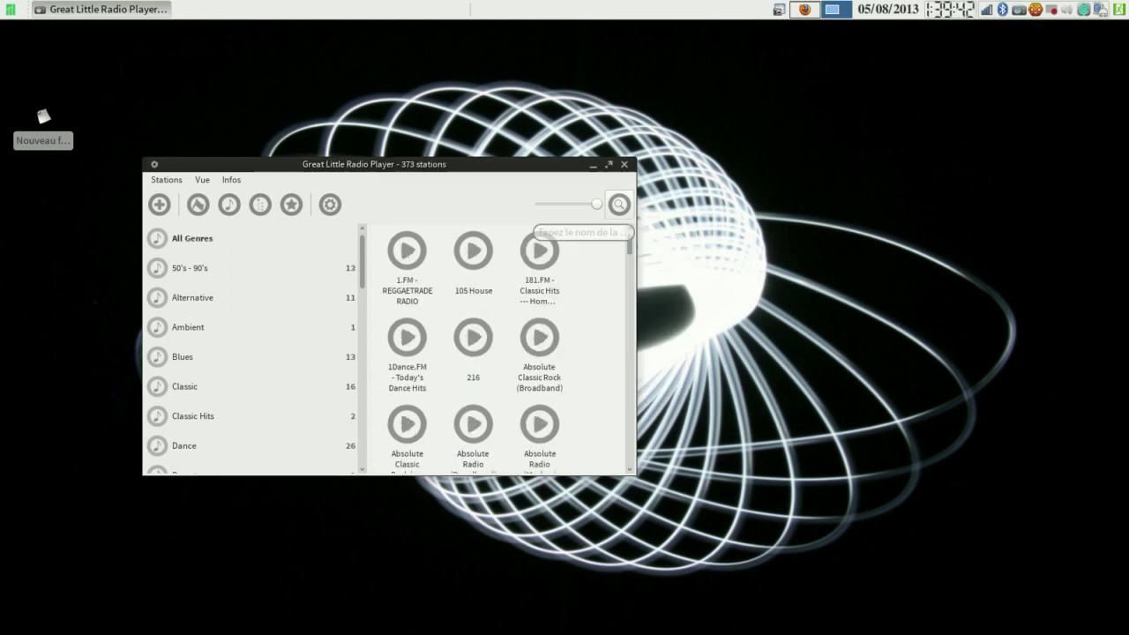
pyautogui.write('jp')
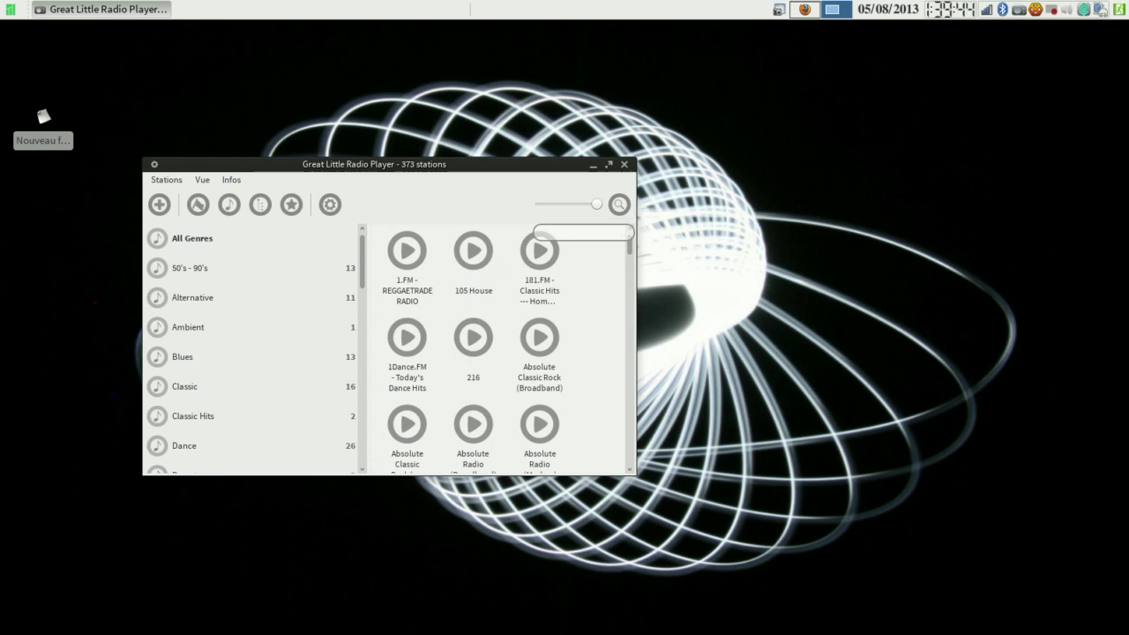
pyautogui.write('o')
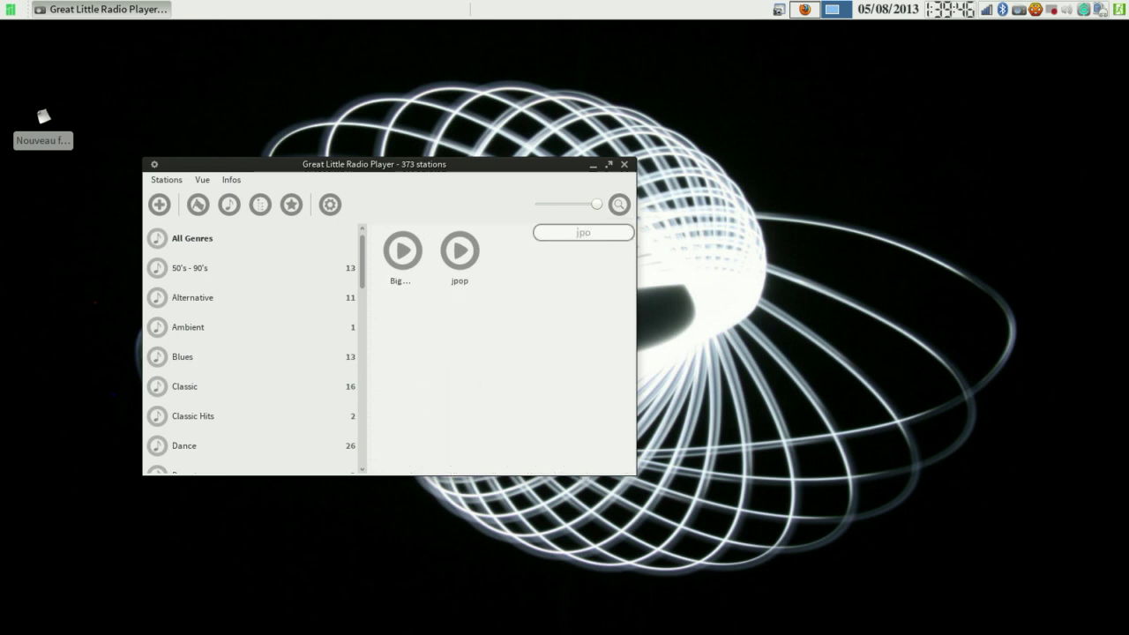
pyautogui.press('Return')
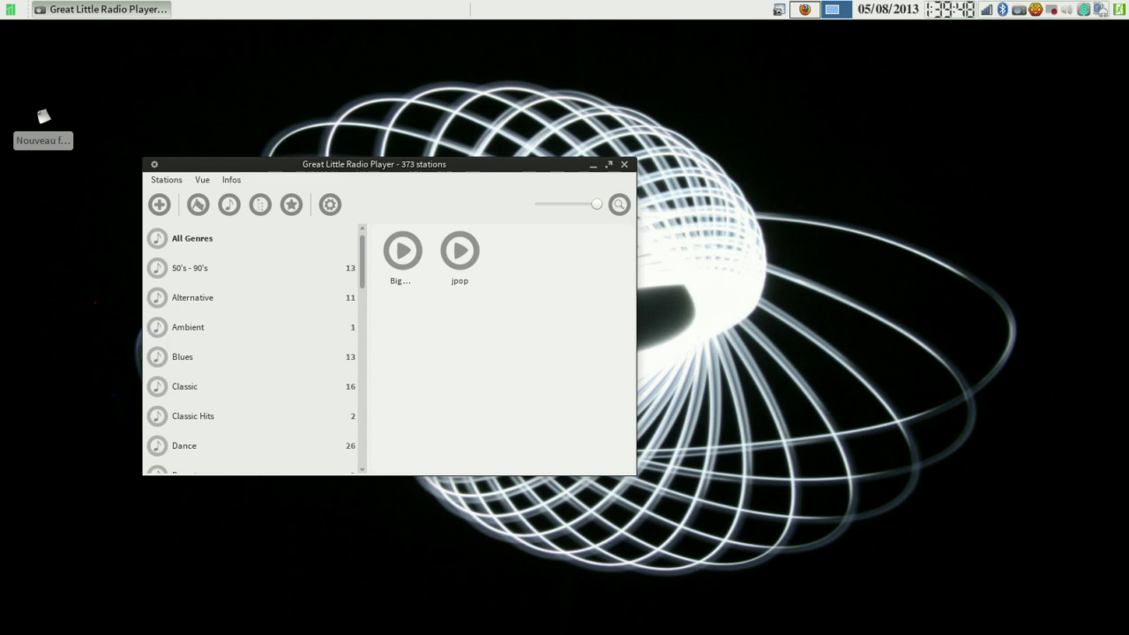
pyautogui.click(403, 256)
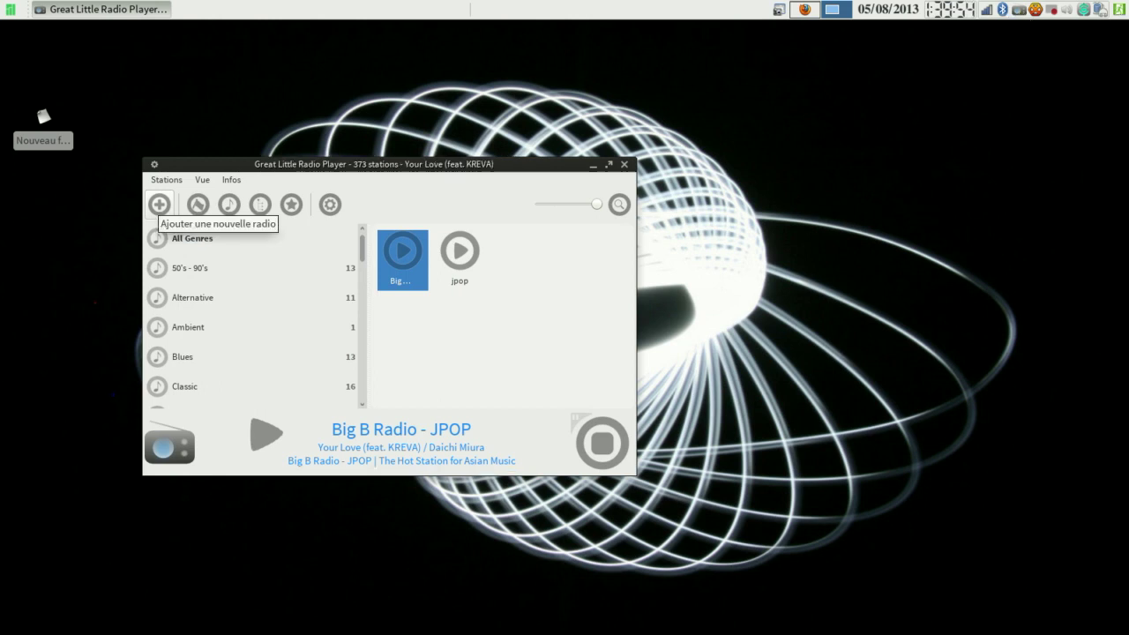
# Open the station list in the external editor with the default text import settings, review its entries and close it.
pyautogui.click(166, 179)
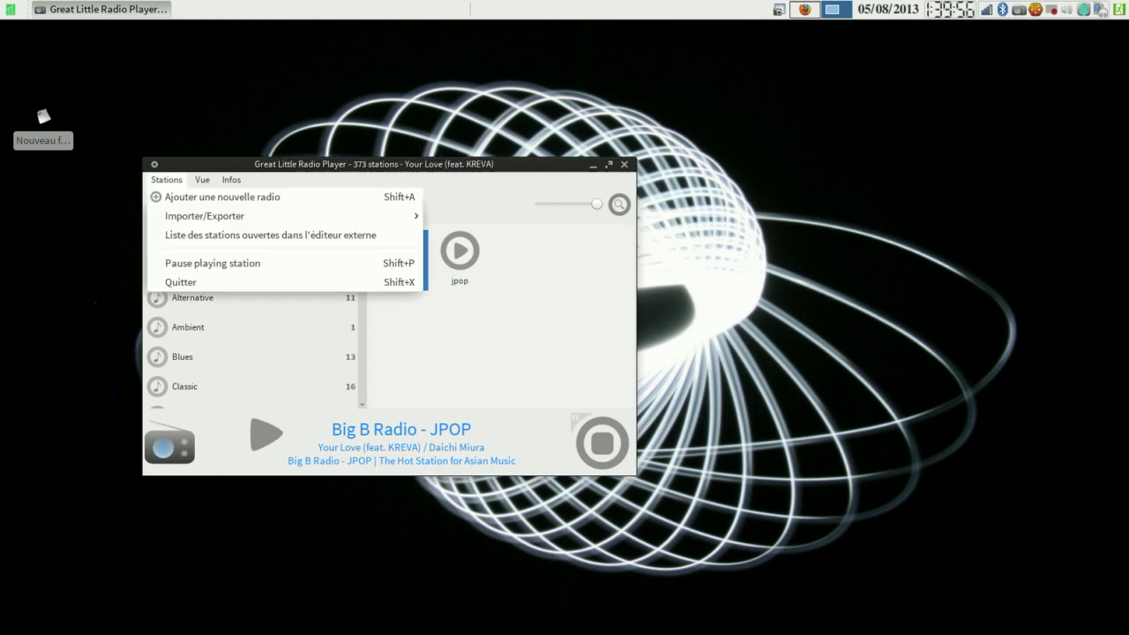
pyautogui.moveTo(265, 215)
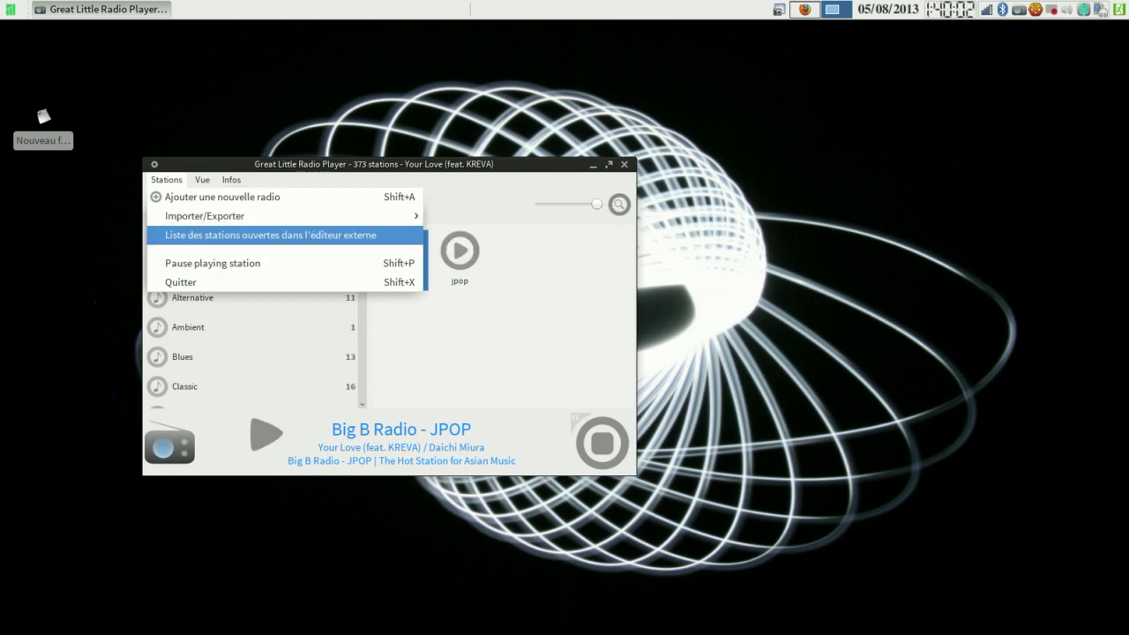
pyautogui.click(265, 234)
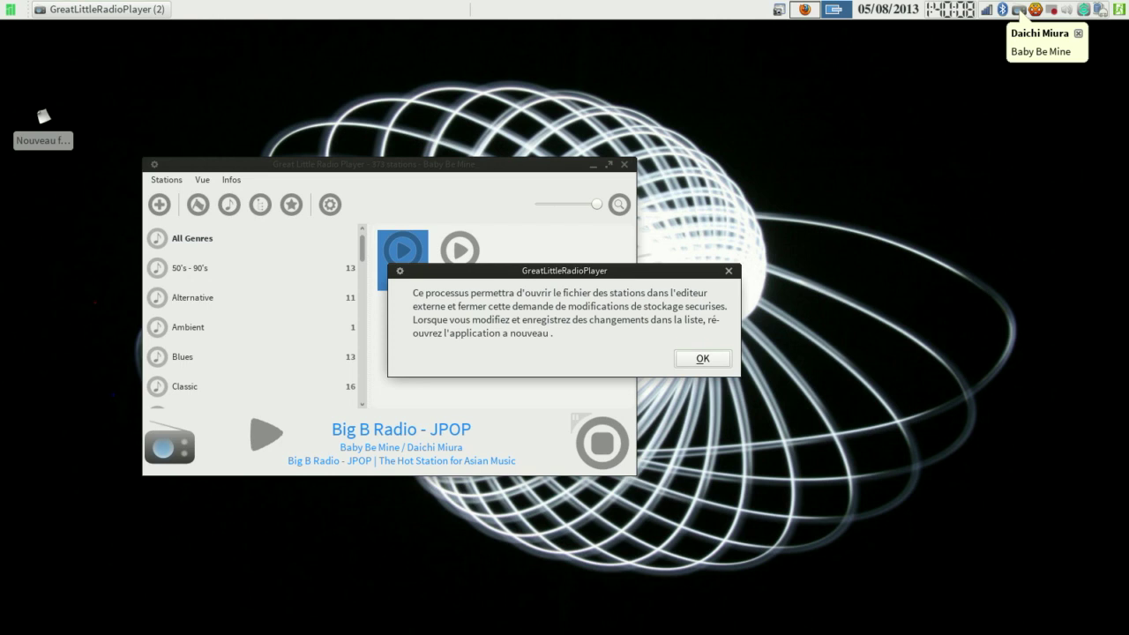
pyautogui.click(703, 359)
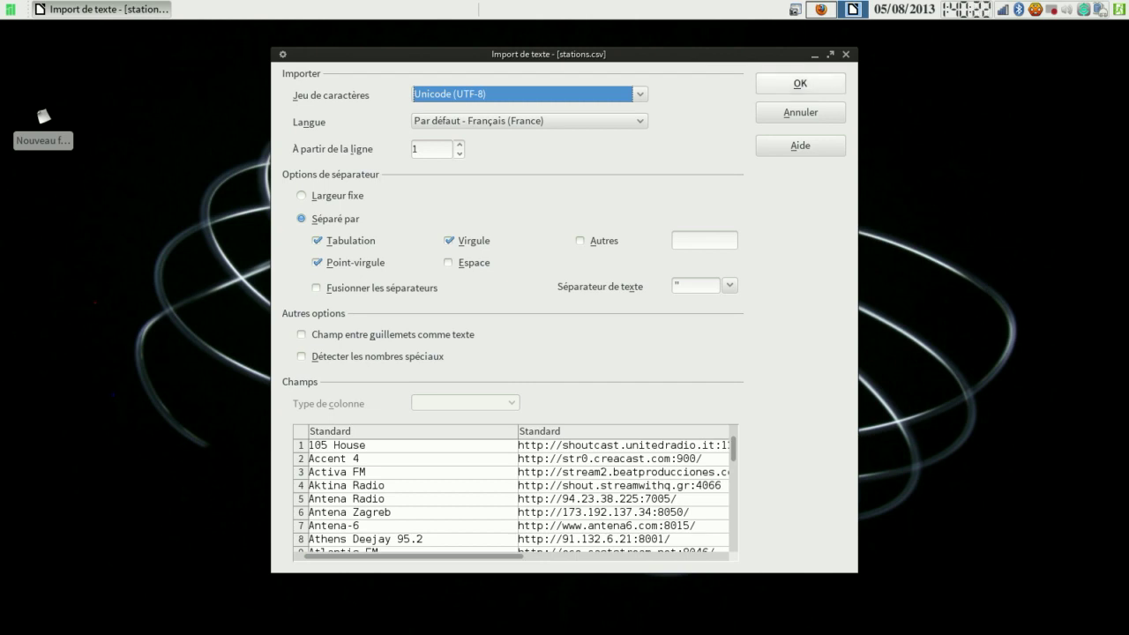
pyautogui.press('Return')
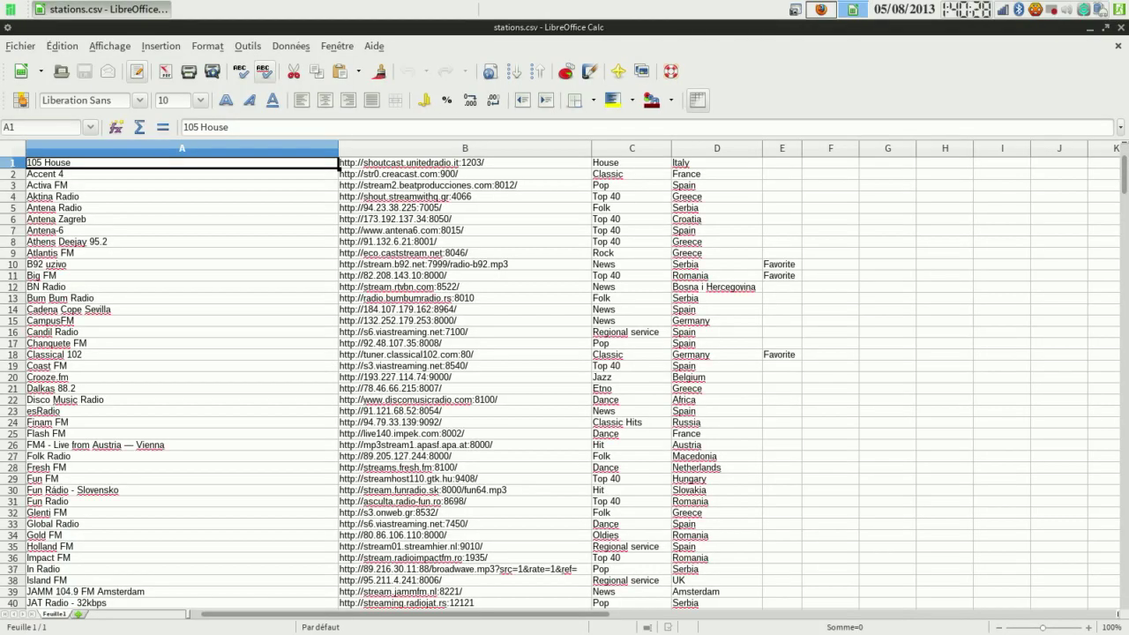
pyautogui.moveTo(1124, 175); pyautogui.dragTo(1124, 466)
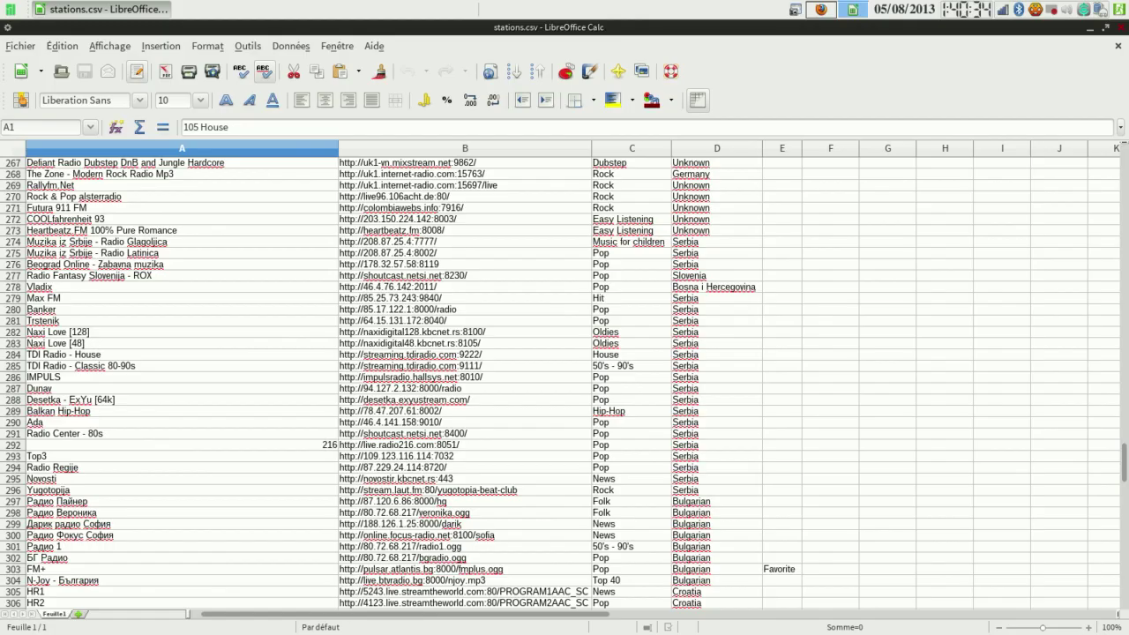
pyautogui.hotkey('alt', 'F4')
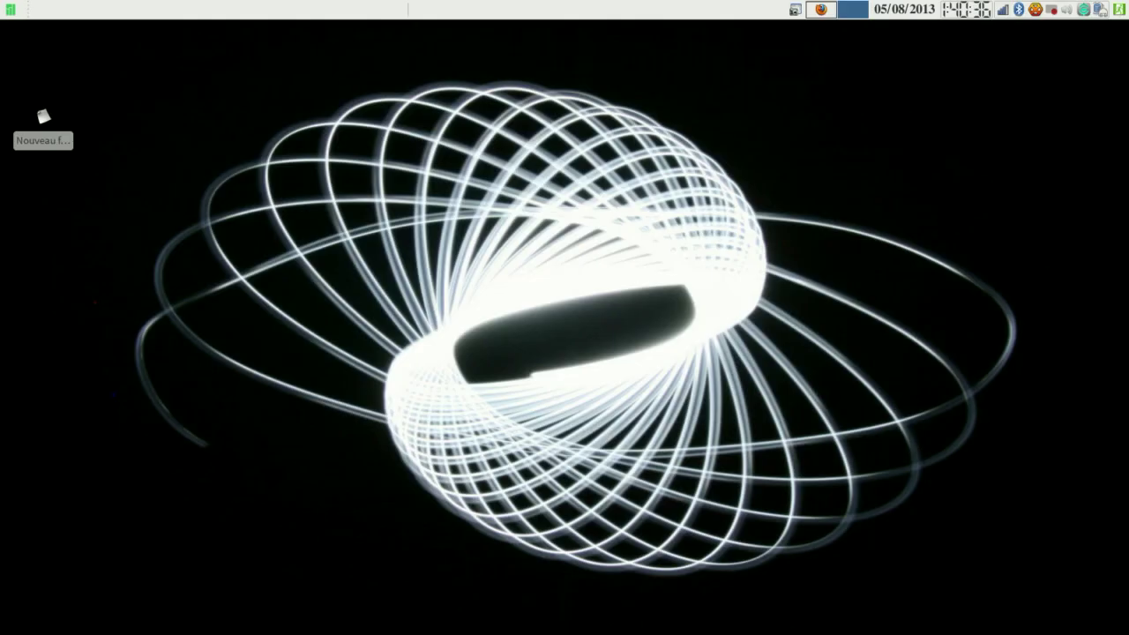
# Relaunch Great Little Radio Player and play 1.FM - REGGAETRADE RADIO from the All Genres list.
pyautogui.hotkey('ctrl', 'space')
pyautogui.write('g')
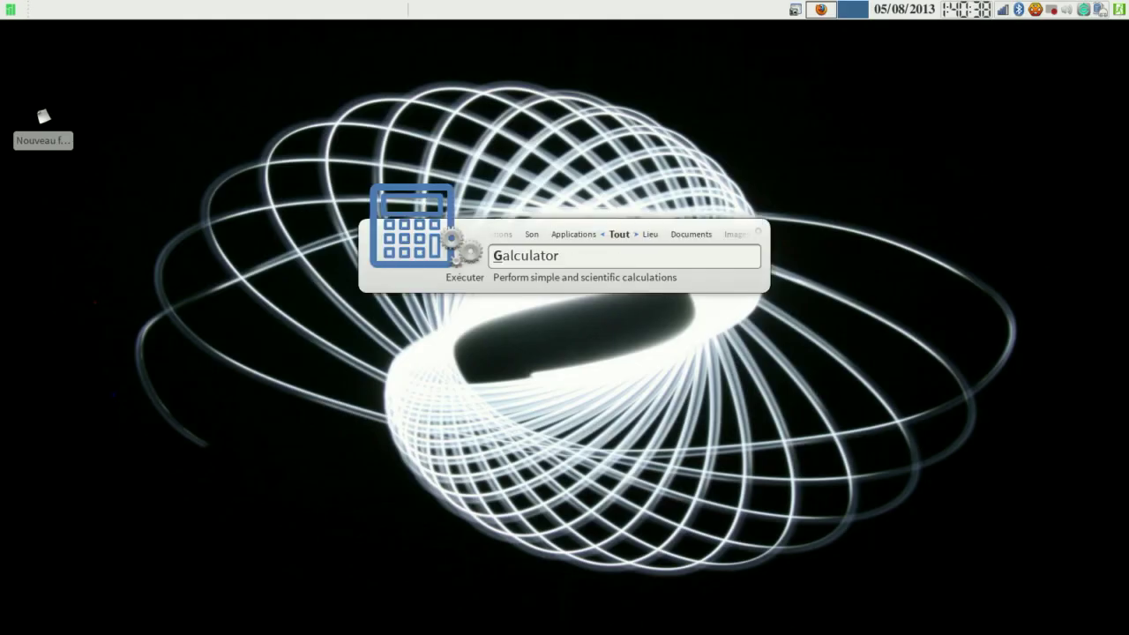
pyautogui.write('r')
pyautogui.press('Return')
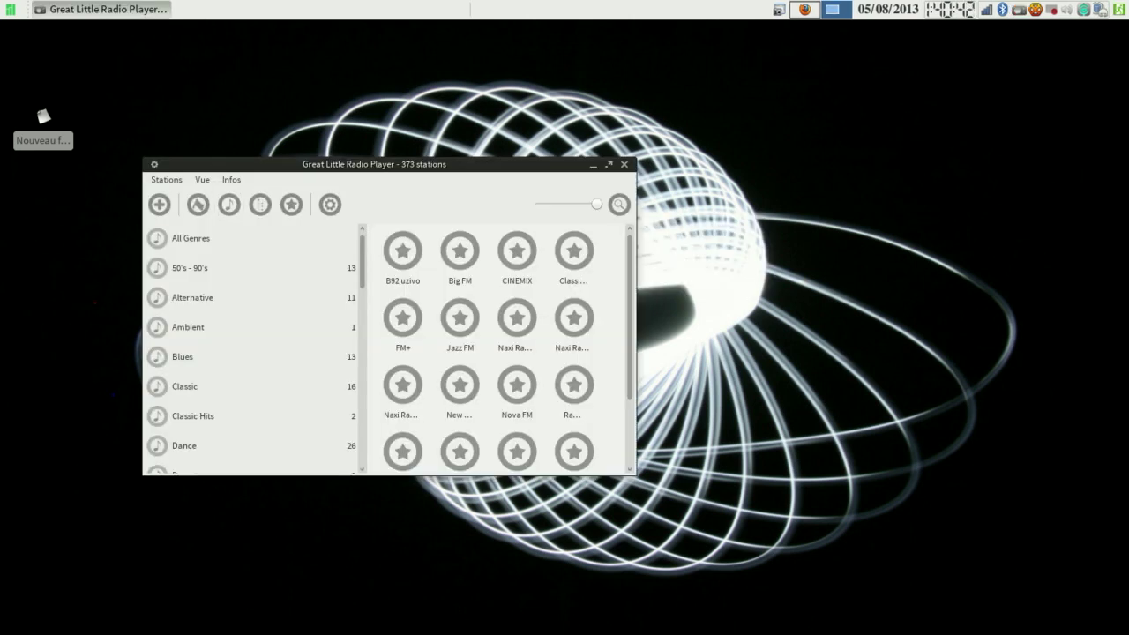
pyautogui.click(207, 238)
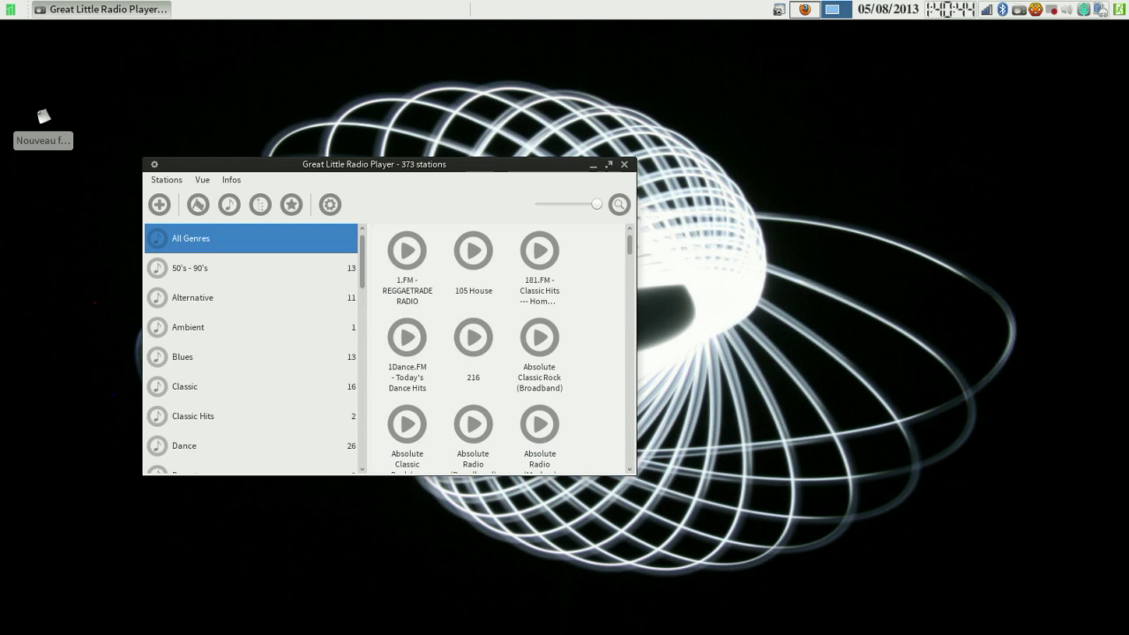
pyautogui.click(407, 264)
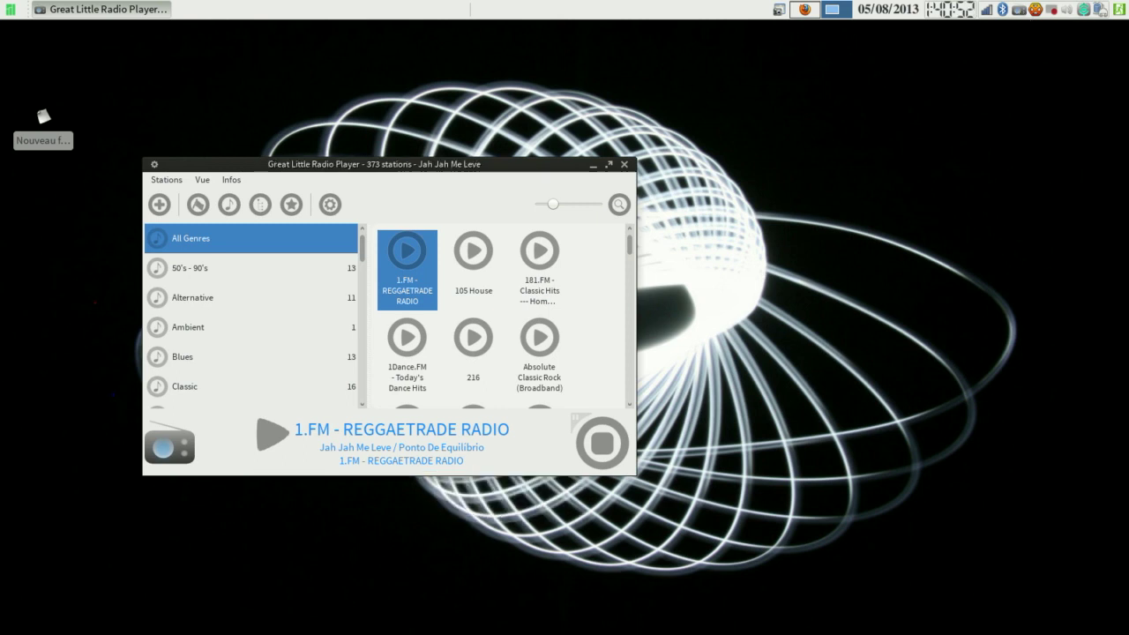
# Pause the playing station and resume its playback.
pyautogui.click(166, 179)
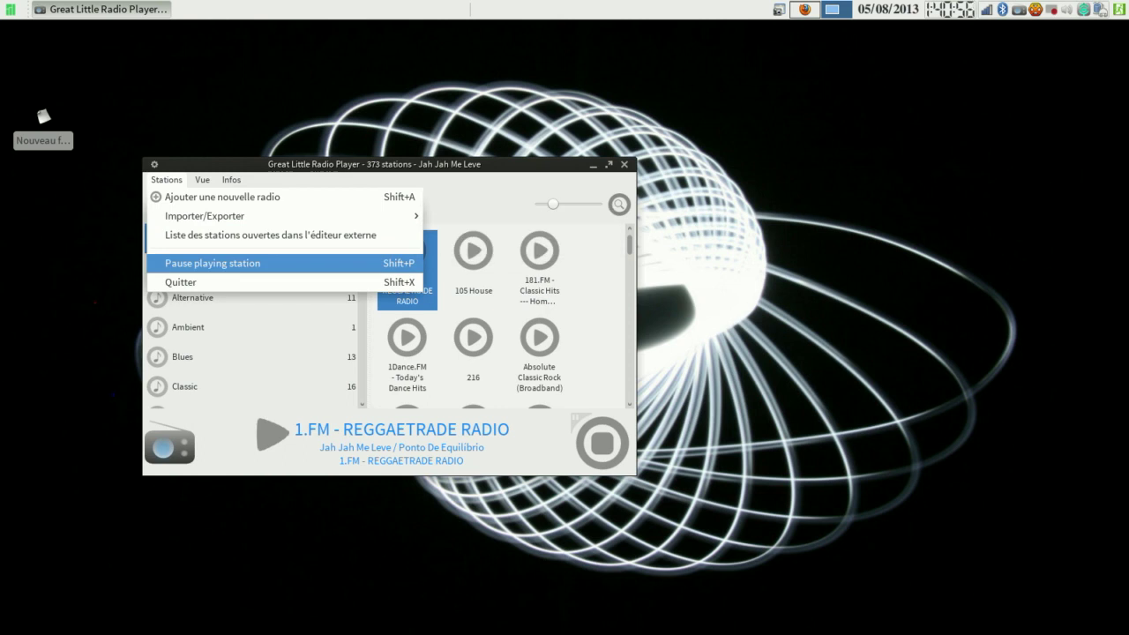
pyautogui.click(212, 263)
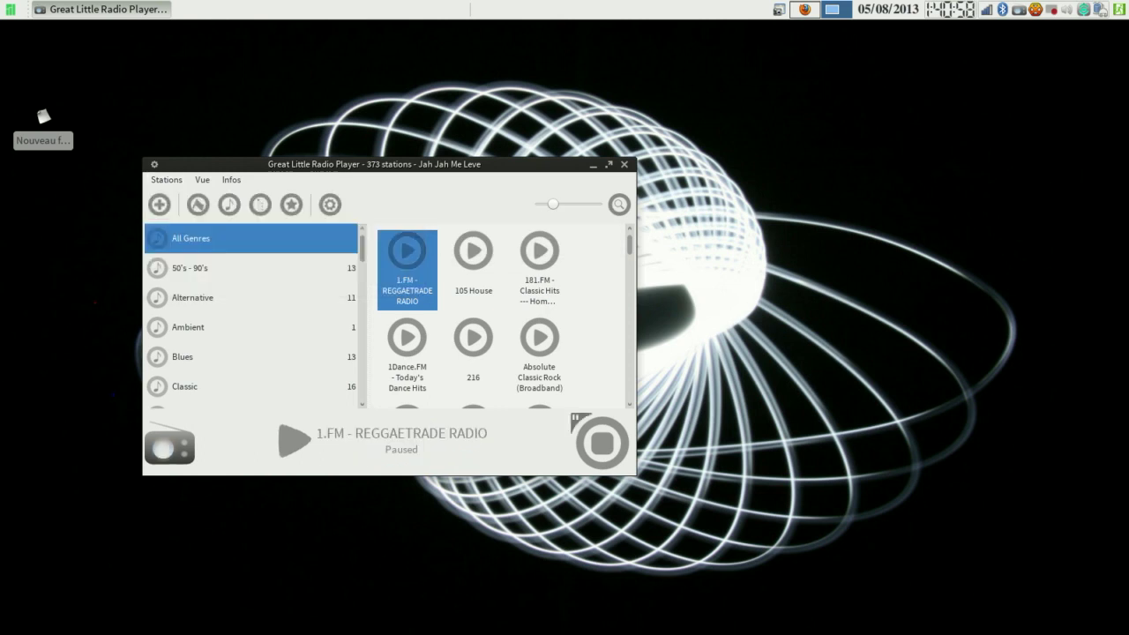
pyautogui.click(166, 180)
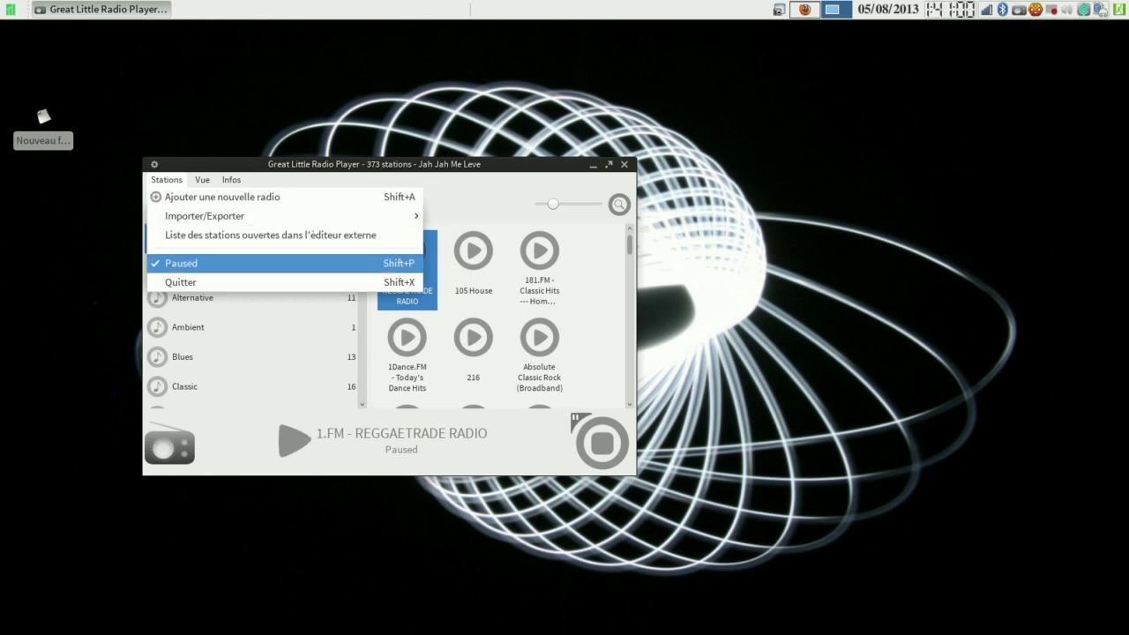
pyautogui.press('Return')
# Check the station import and export options, and sort the station list by country.
pyautogui.hotkey('alt', 's')
pyautogui.press('Down')
pyautogui.press('Down')
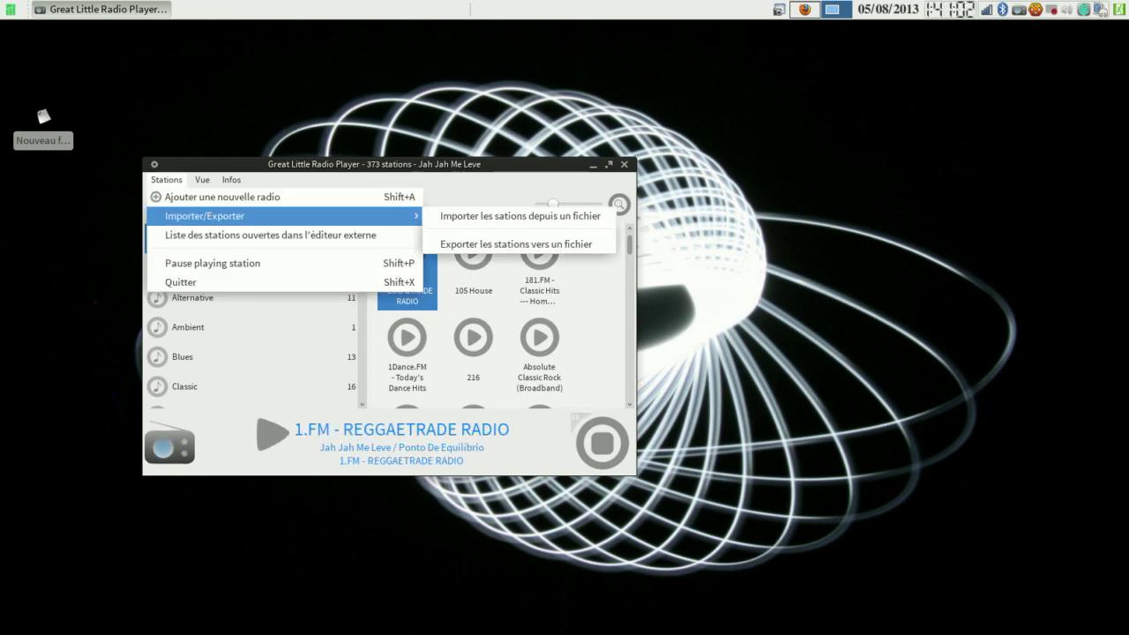
pyautogui.moveTo(202, 180)
pyautogui.press('Down')
pyautogui.press('Return')
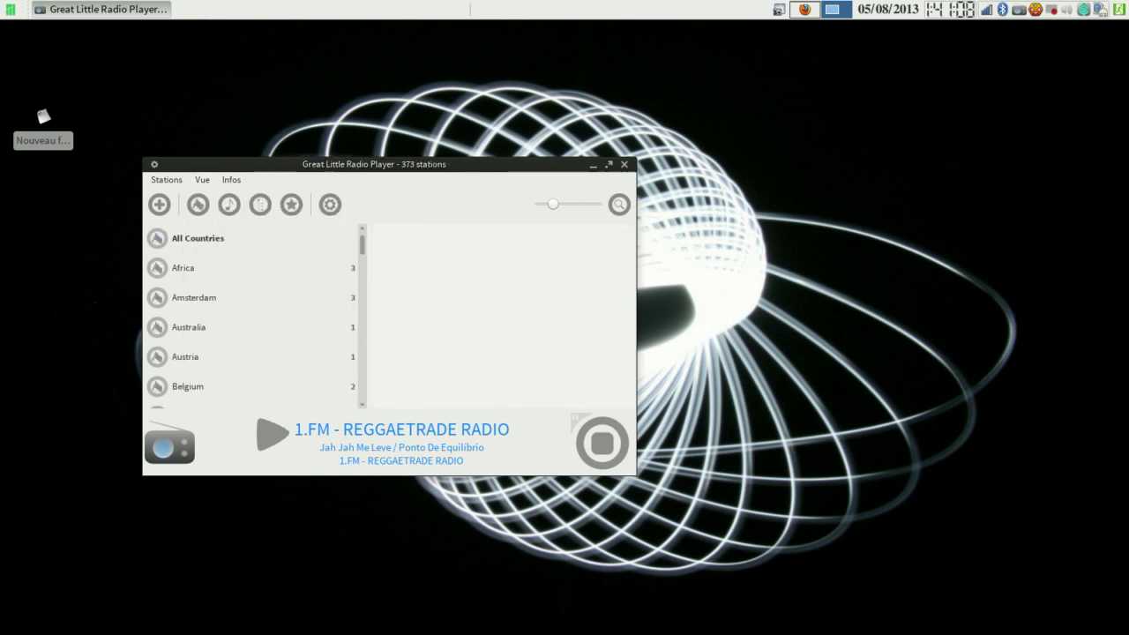
# Expand France in the country list to show its stations and genres.
pyautogui.moveTo(362, 245); pyautogui.dragTo(362, 276)
pyautogui.scroll(-1, 252, 313)
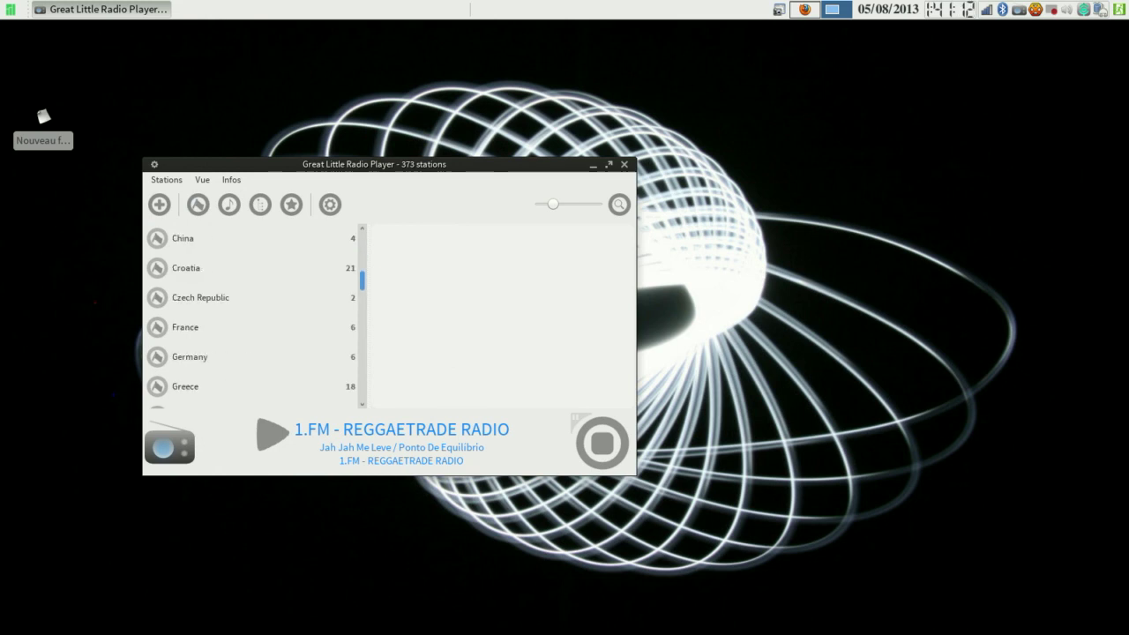
pyautogui.doubleClick(251, 327)
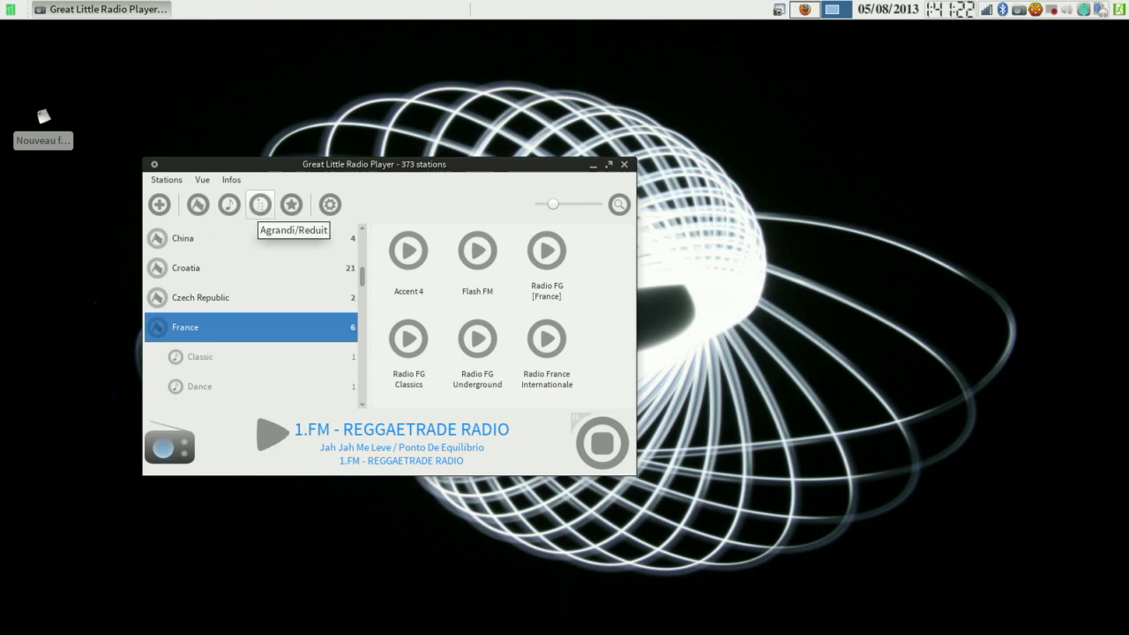
# Expand the genre entries under every country in the list and collapse them all again.
pyautogui.click(259, 204)
pyautogui.click(260, 204)
pyautogui.click(259, 204)
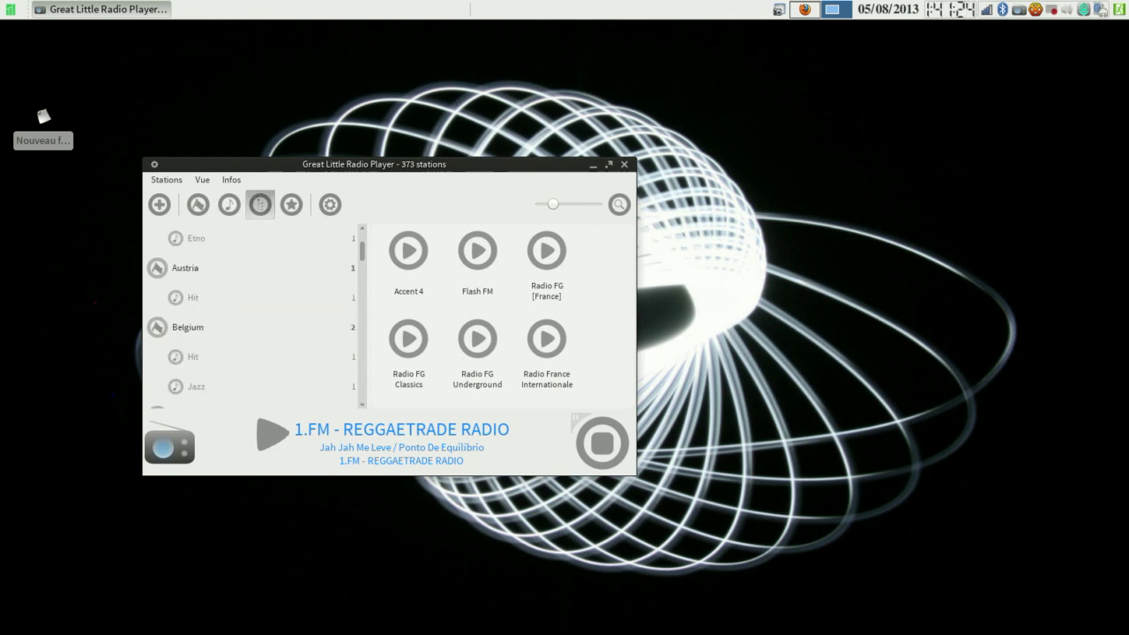
pyautogui.click(260, 203)
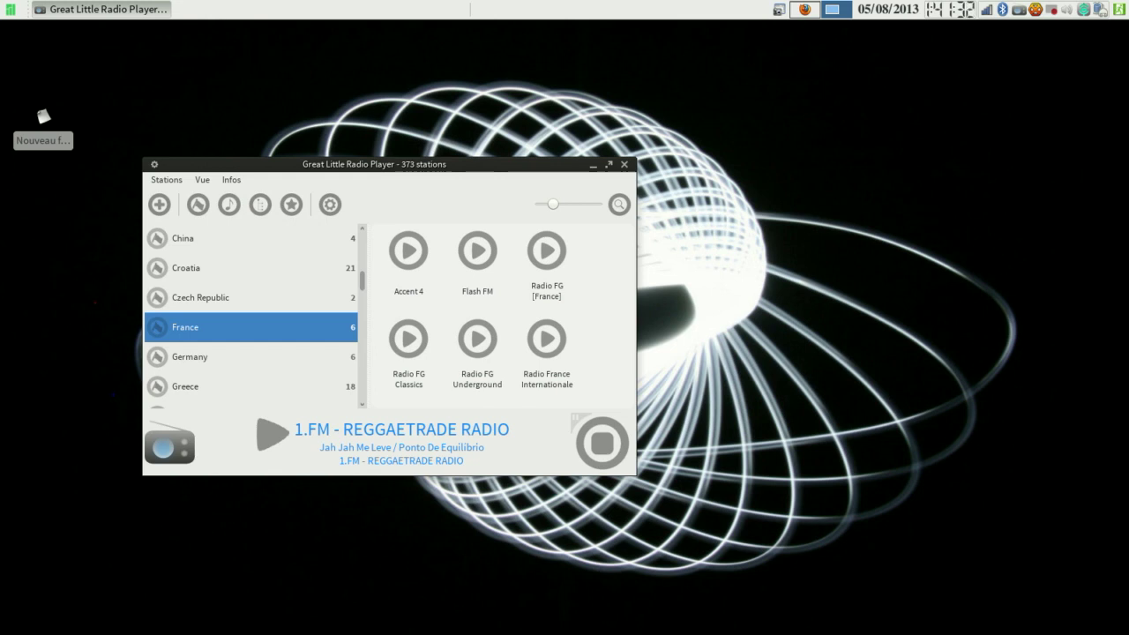
# Mark the French station Radio FG Classics as a favourite and show the favourite stations.
pyautogui.click(547, 252)
pyautogui.moveTo(548, 252)
pyautogui.mouseDown()
pyautogui.moveTo(625, 280)
pyautogui.moveTo(534, 259)
pyautogui.mouseUp()
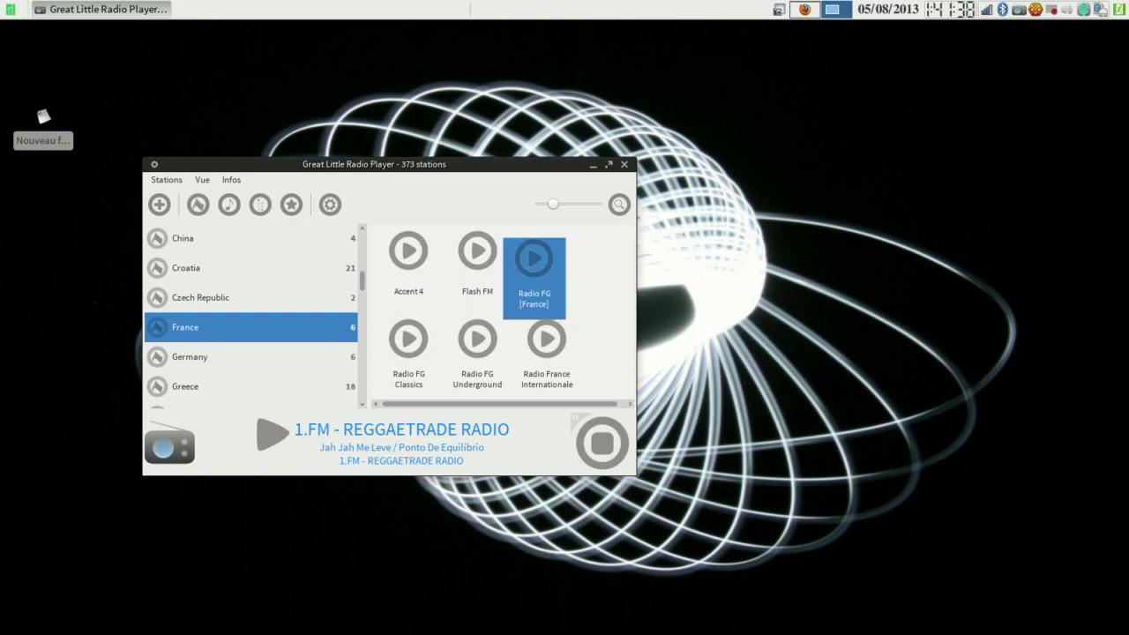
pyautogui.rightClick(408, 337)
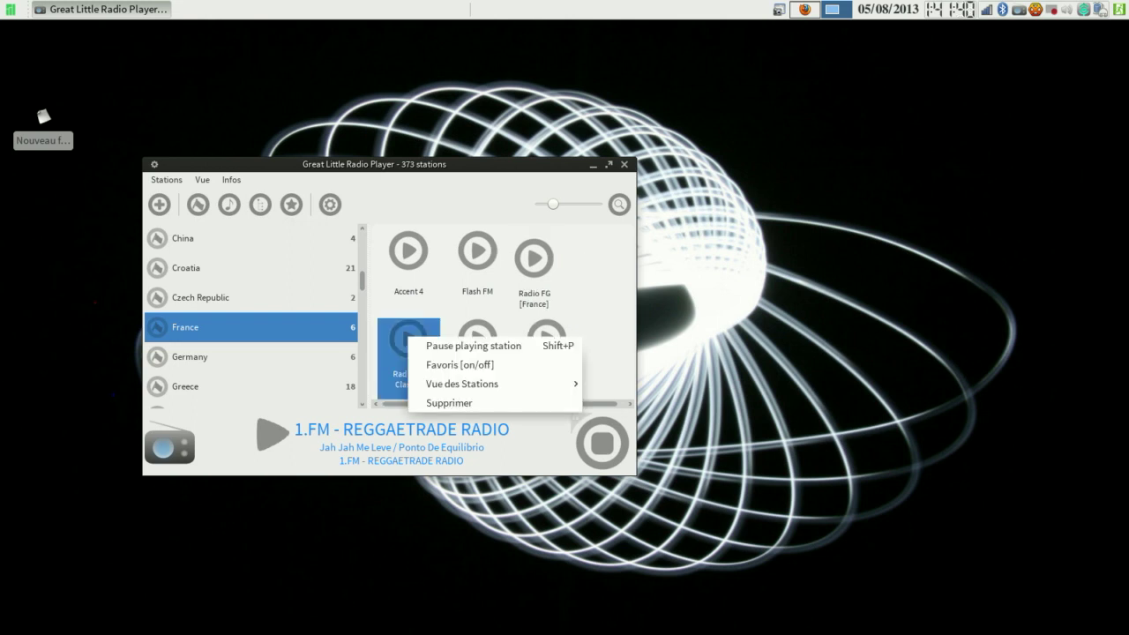
pyautogui.click(460, 364)
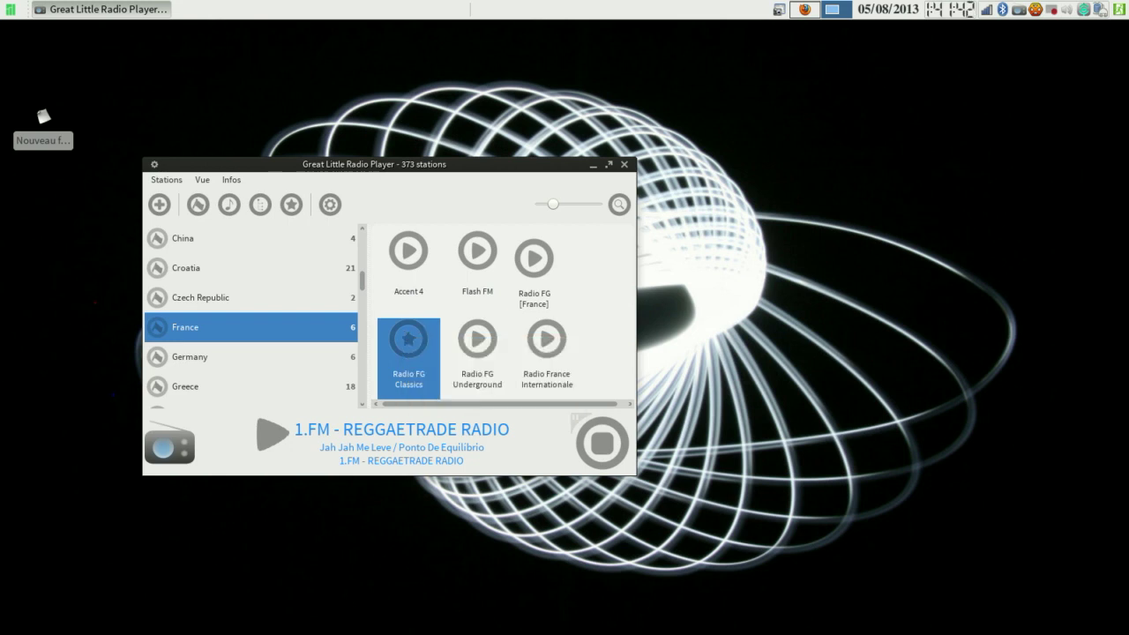
pyautogui.click(291, 204)
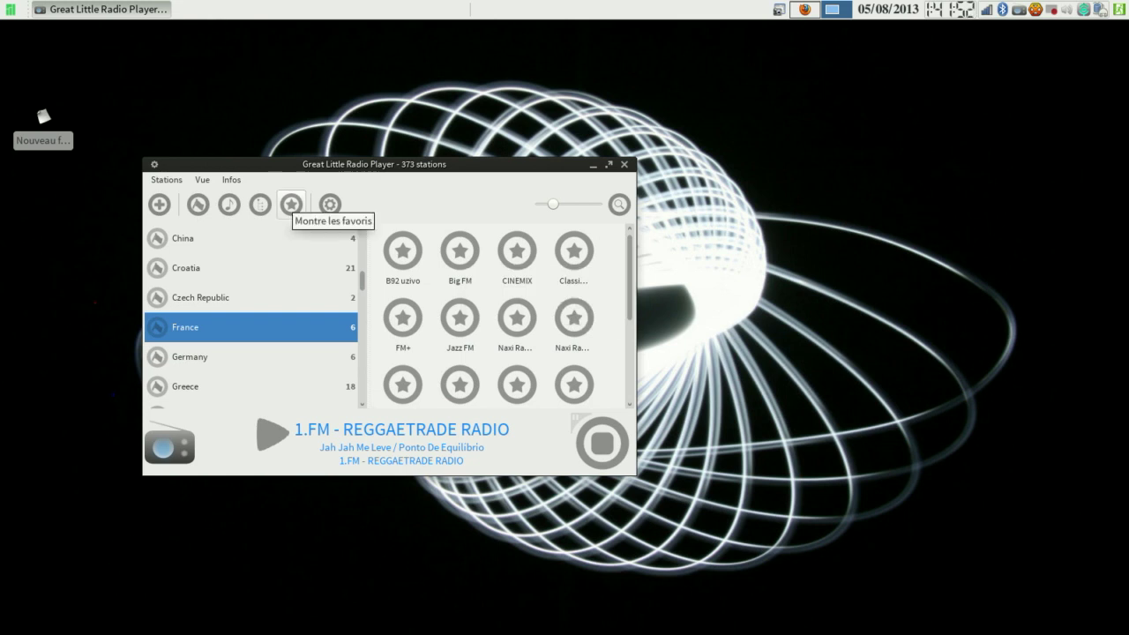
pyautogui.click(291, 204)
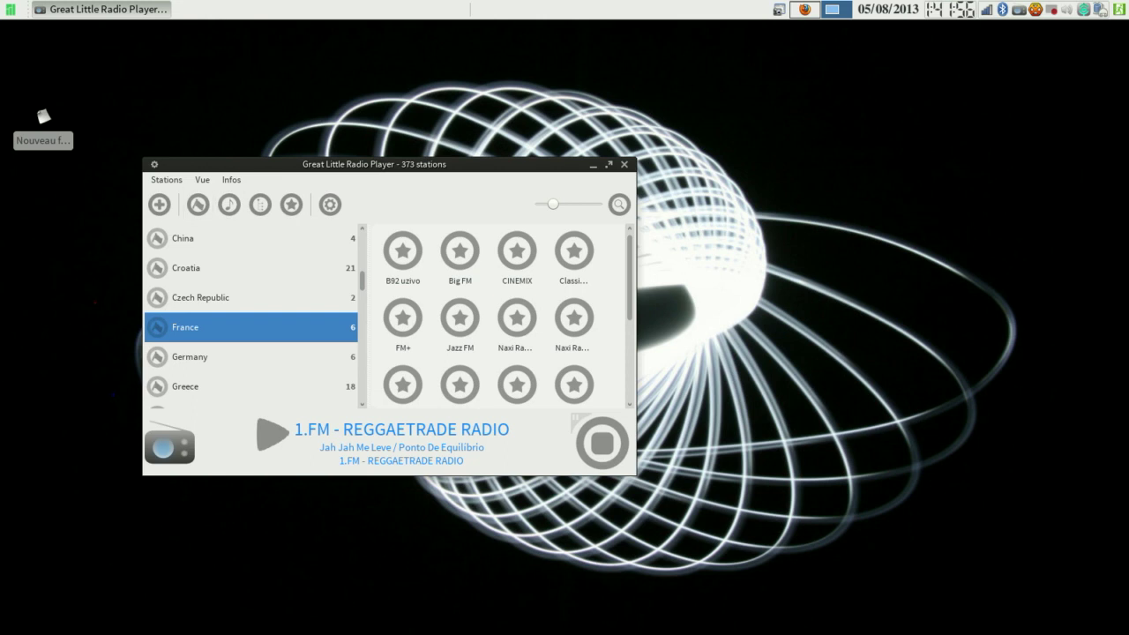
# Sort the station list by genre and return to its beginning.
pyautogui.moveTo(363, 282); pyautogui.dragTo(363, 387)
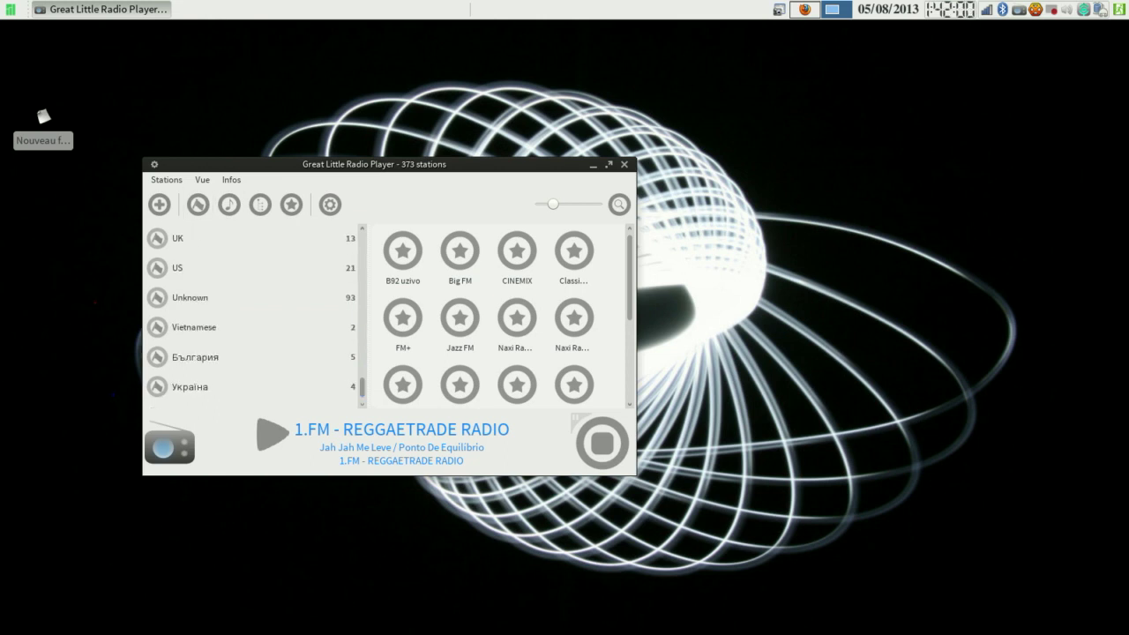
pyautogui.click(203, 180)
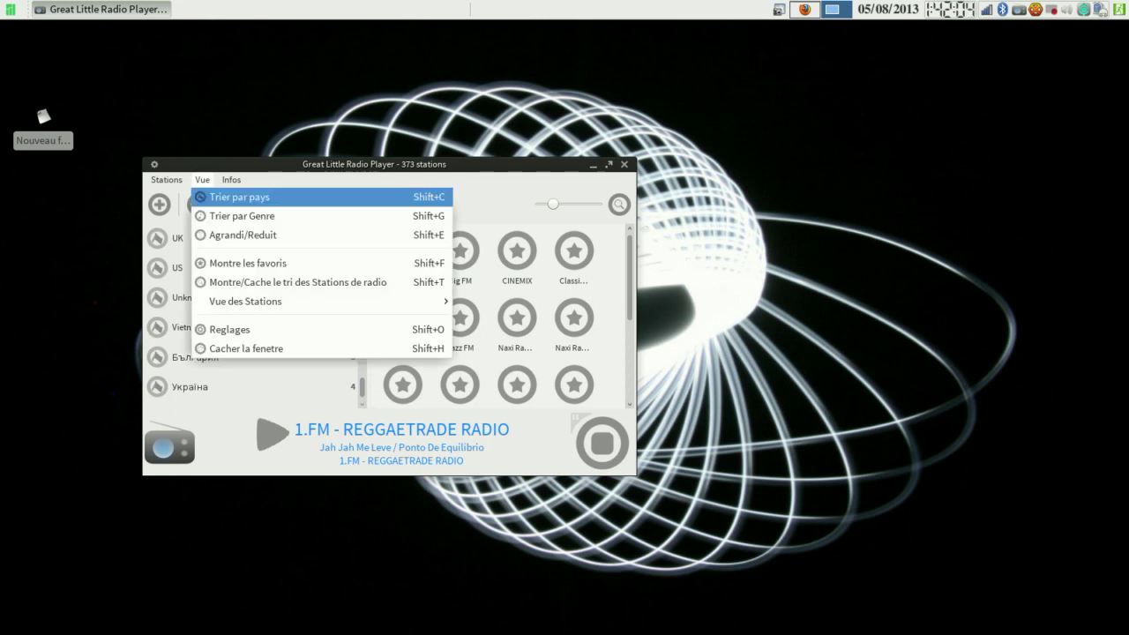
pyautogui.press('Down')
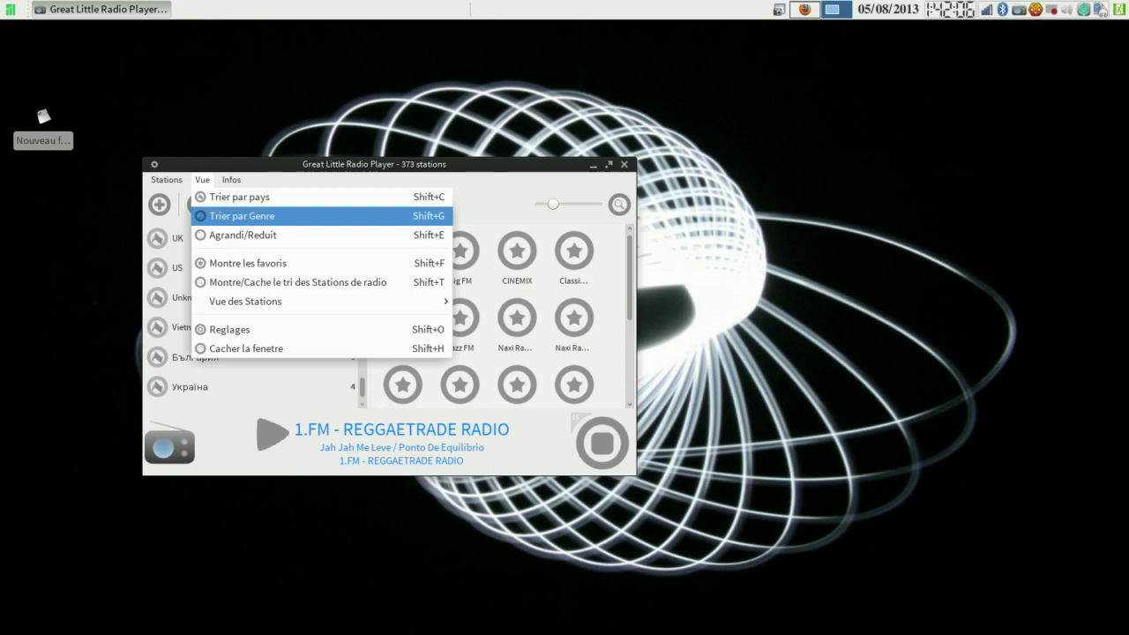
pyautogui.press('Return')
pyautogui.moveTo(362, 384); pyautogui.dragTo(361, 245)
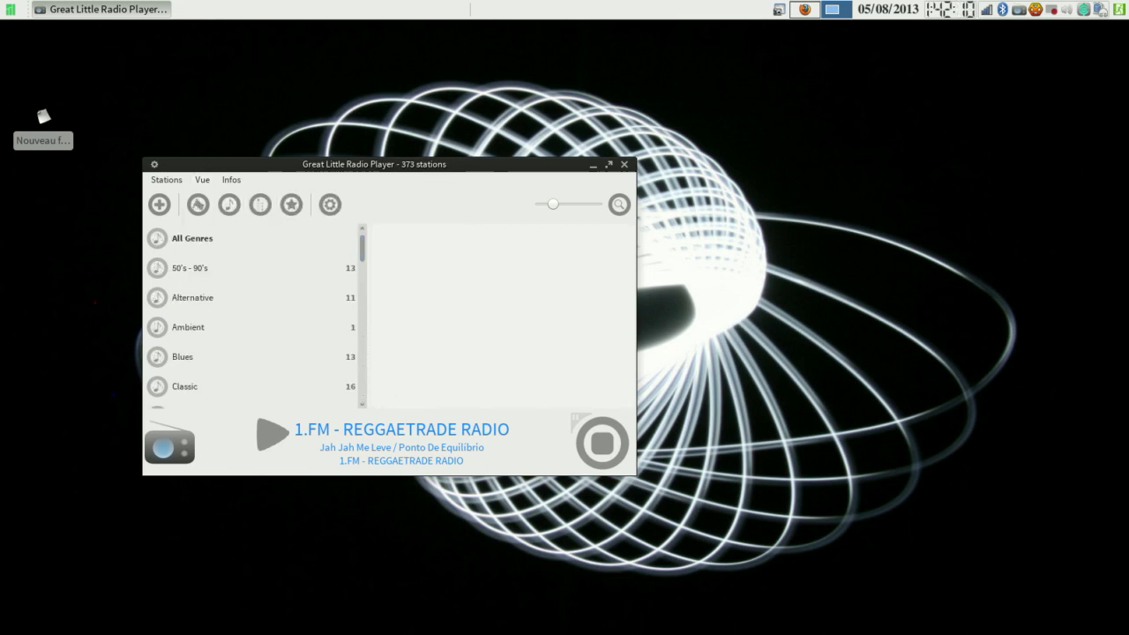
# Show the favourite stations alongside the genre list.
pyautogui.click(202, 180)
pyautogui.press('Down')
pyautogui.press('Down')
pyautogui.press('Down')
pyautogui.press('Return')
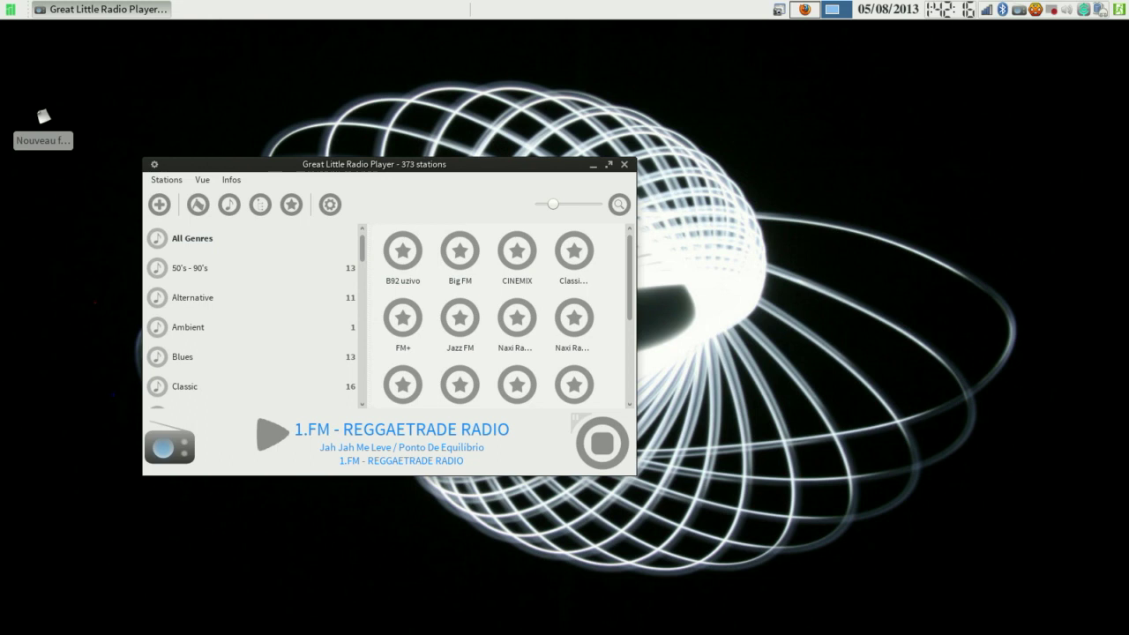
# Check the available icon and list sizes for the station view without choosing one.
pyautogui.hotkey('alt', 'v')
pyautogui.press('Down')
pyautogui.press('Down')
pyautogui.press('Down')
pyautogui.press('Down')
pyautogui.press('Down')
pyautogui.press('Right')
pyautogui.press('Left')
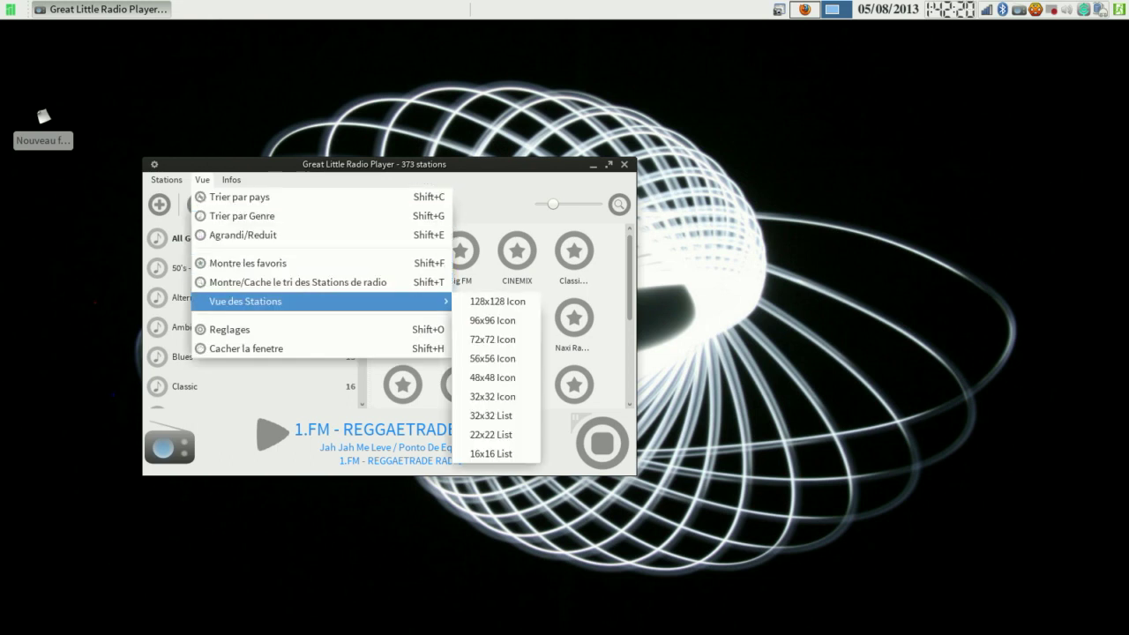
pyautogui.press('Down')
pyautogui.press('Down')
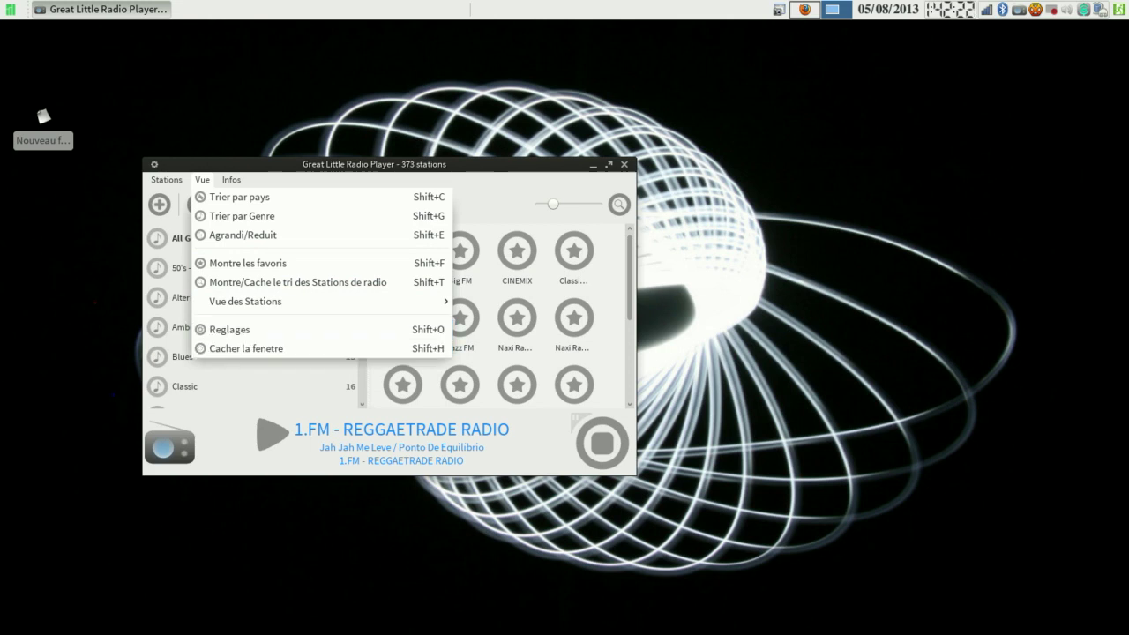
pyautogui.press('Escape')
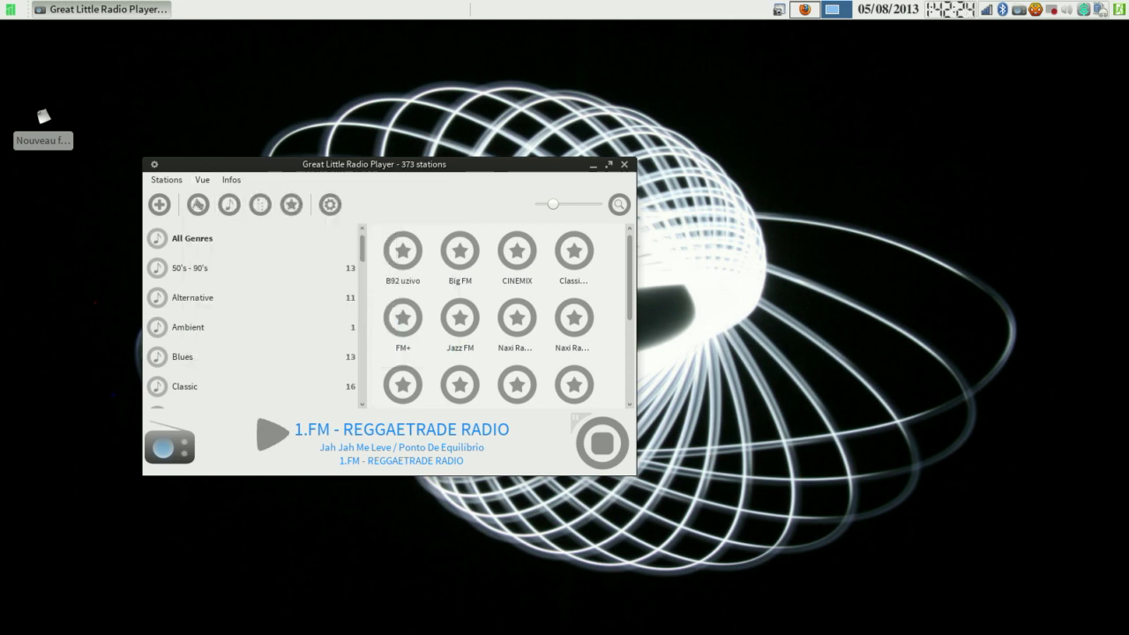
# In the startup settings, try automatic launch on and off and enable hiding the main window at startup.
pyautogui.click(202, 180)
pyautogui.click(229, 329)
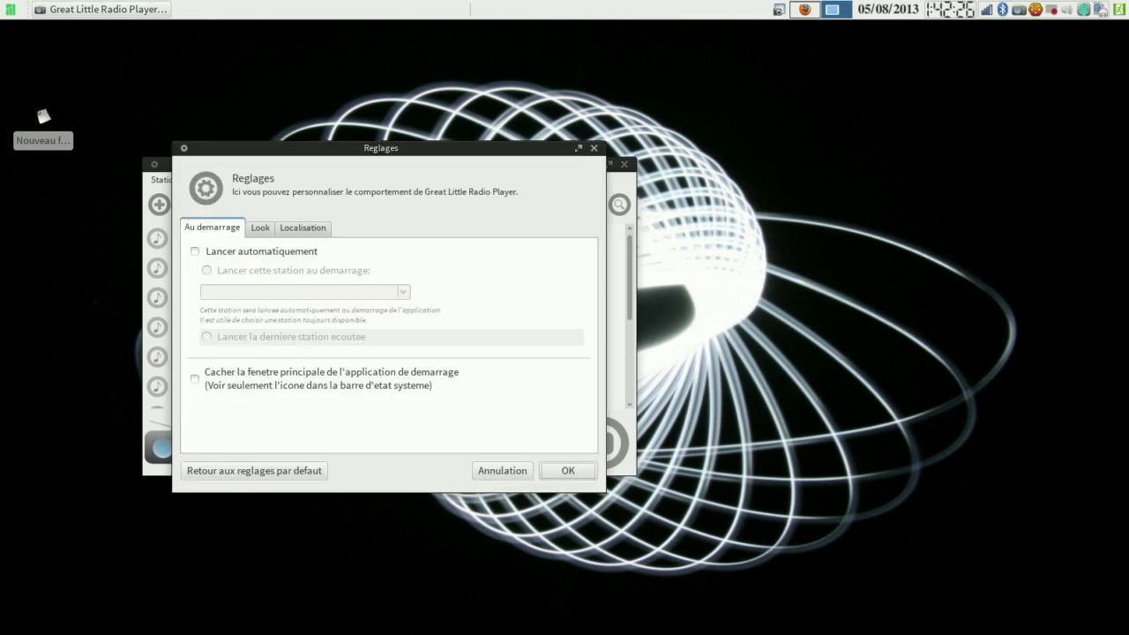
pyautogui.press('space')
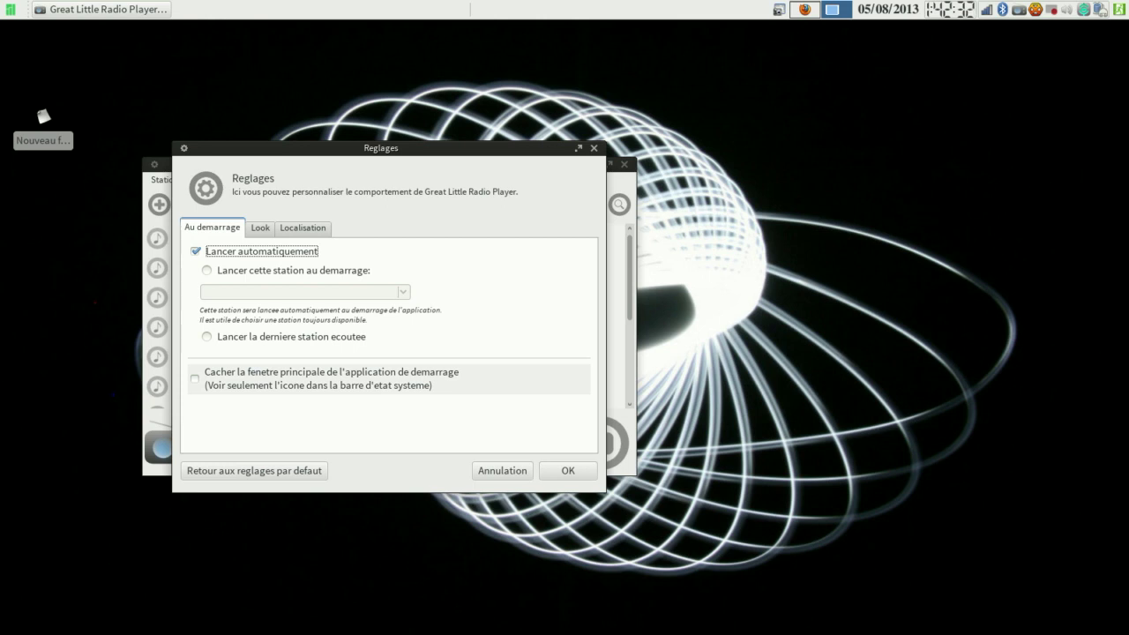
pyautogui.click(195, 379)
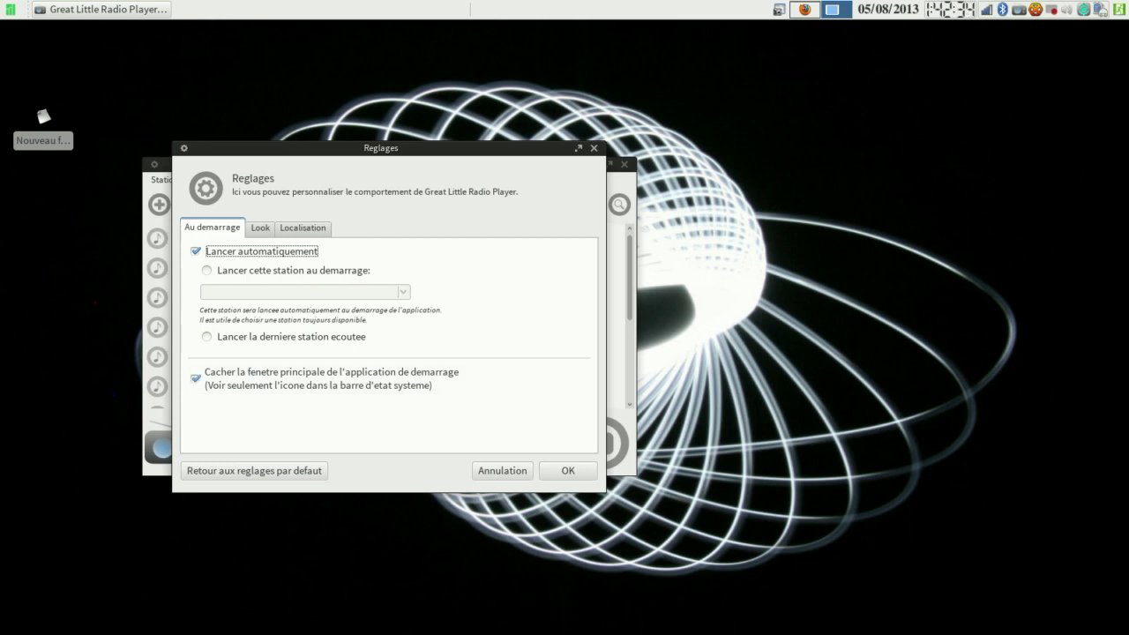
pyautogui.press('space')
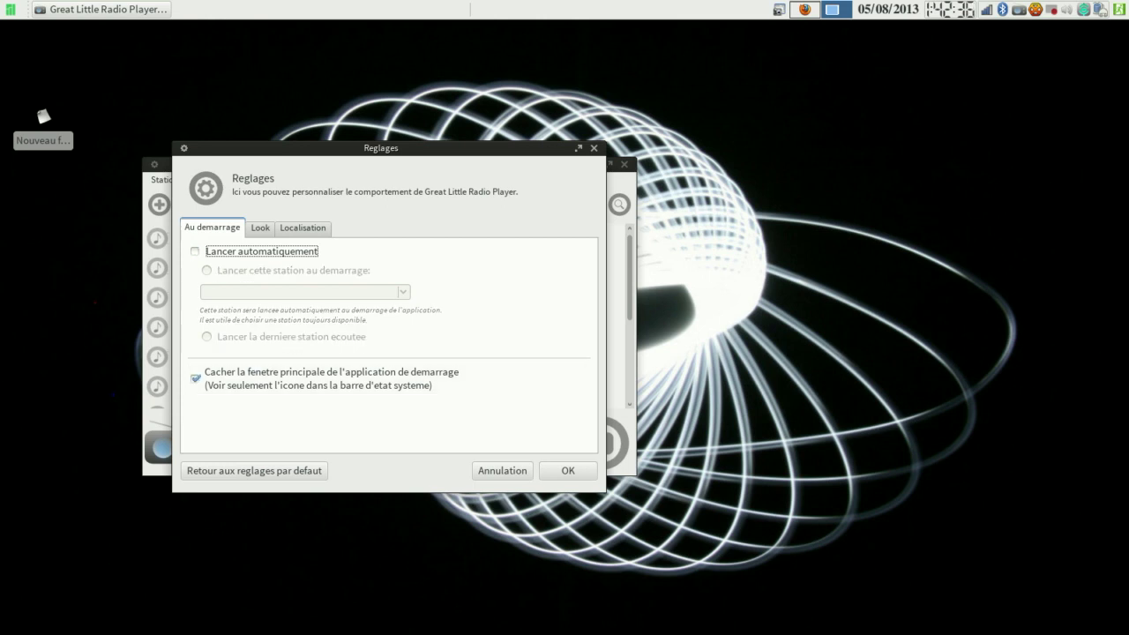
# Enable skinning in the appearance settings and choose the Black Aluminum Speaker.qss skin.
pyautogui.hotkey('ctrl', 'Tab')
pyautogui.press('space')
pyautogui.press('Tab')
pyautogui.press('space')
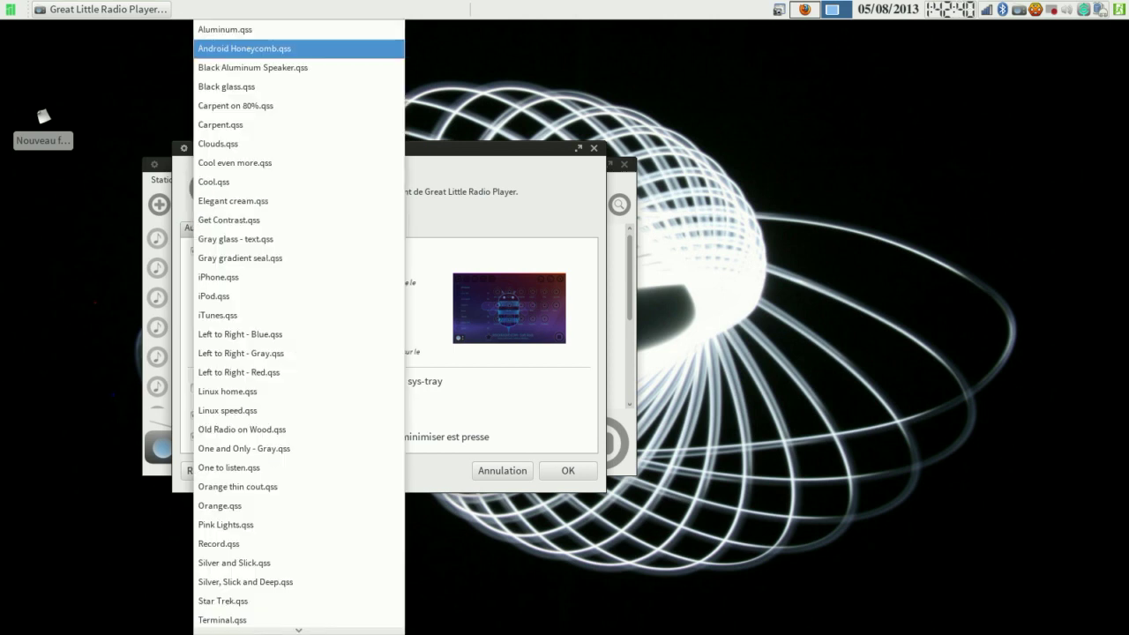
pyautogui.press('Down')
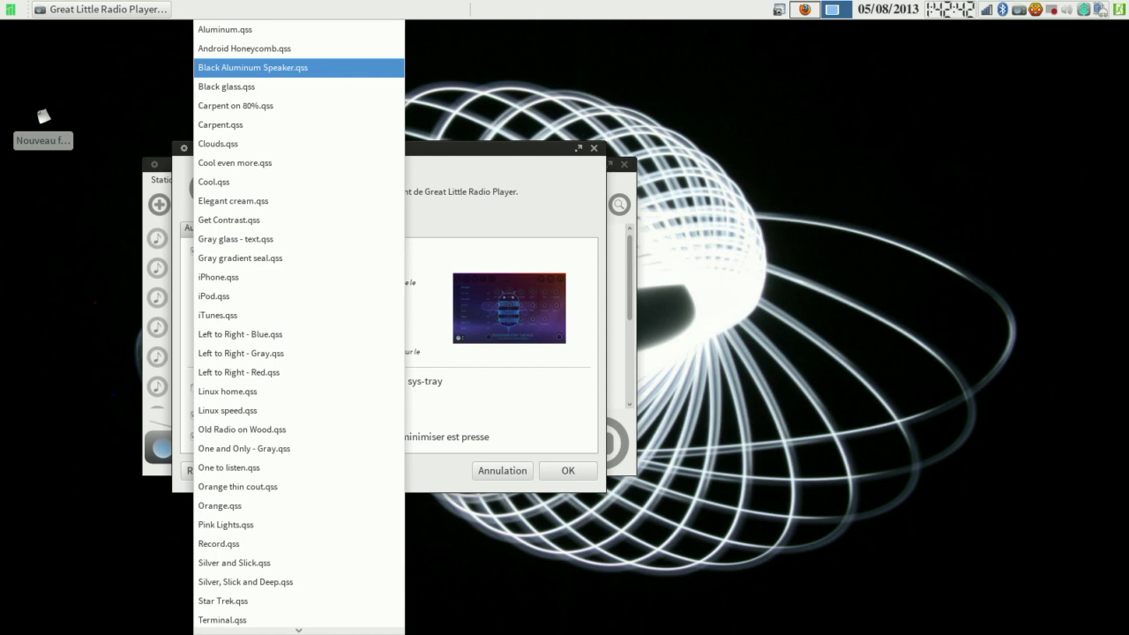
pyautogui.press('Return')
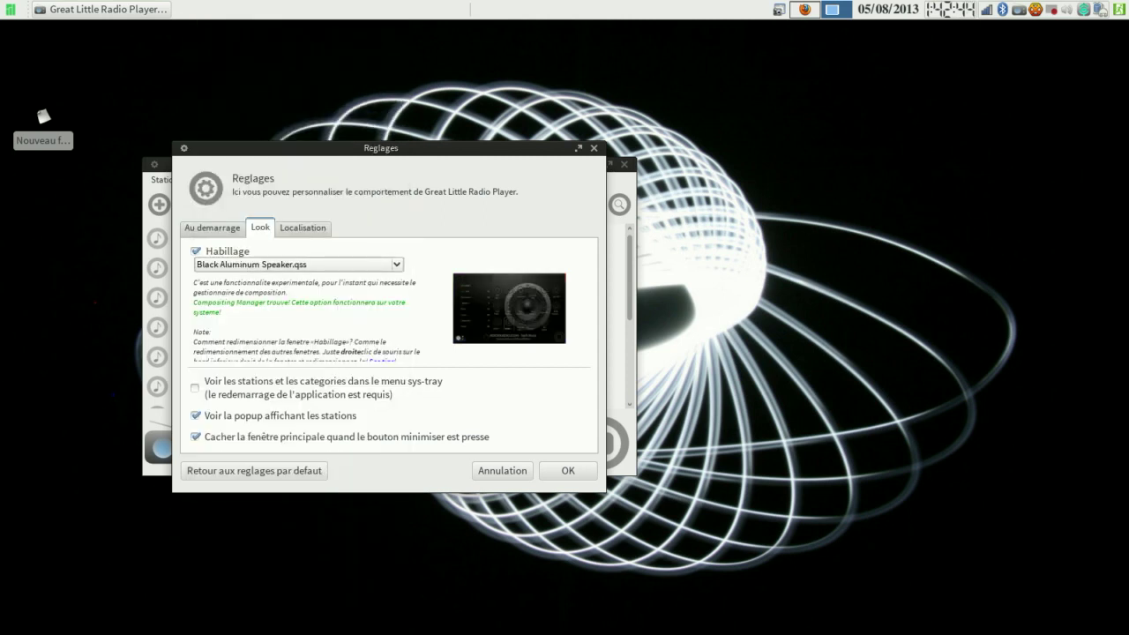
# Preview the remaining skins one after another up to Writing.qss.
pyautogui.press('Down')
pyautogui.press('Down')
pyautogui.press('Down')
pyautogui.press('Down')
pyautogui.press('Down')
pyautogui.press('Down')
pyautogui.press('Down')
pyautogui.press('Down')
pyautogui.press('Down')
pyautogui.press('Down')
pyautogui.press('Down')
pyautogui.press('Down')
pyautogui.press('Down')
pyautogui.press('Down')
pyautogui.press('Down')
pyautogui.press('Down')
pyautogui.press('Down')
pyautogui.press('Down')
pyautogui.press('Down')
pyautogui.press('Down')
pyautogui.press('Down')
pyautogui.press('Down')
pyautogui.press('Down')
pyautogui.press('Down')
pyautogui.press('Down')
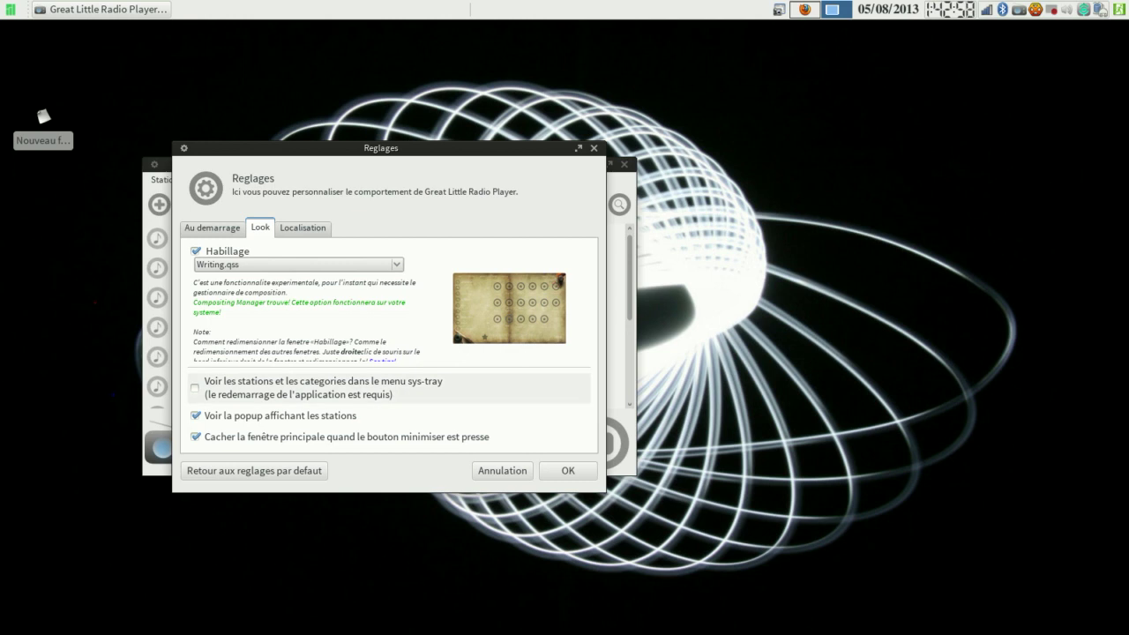
# Check the available interface languages and close the settings without saving any changes.
pyautogui.click(302, 229)
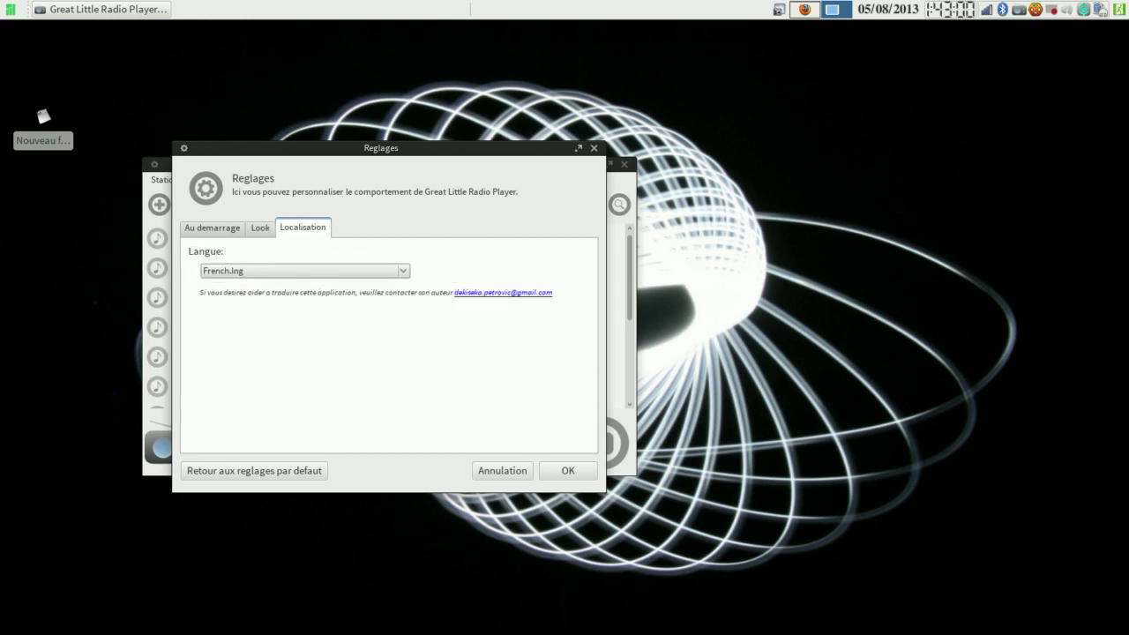
pyautogui.click(305, 271)
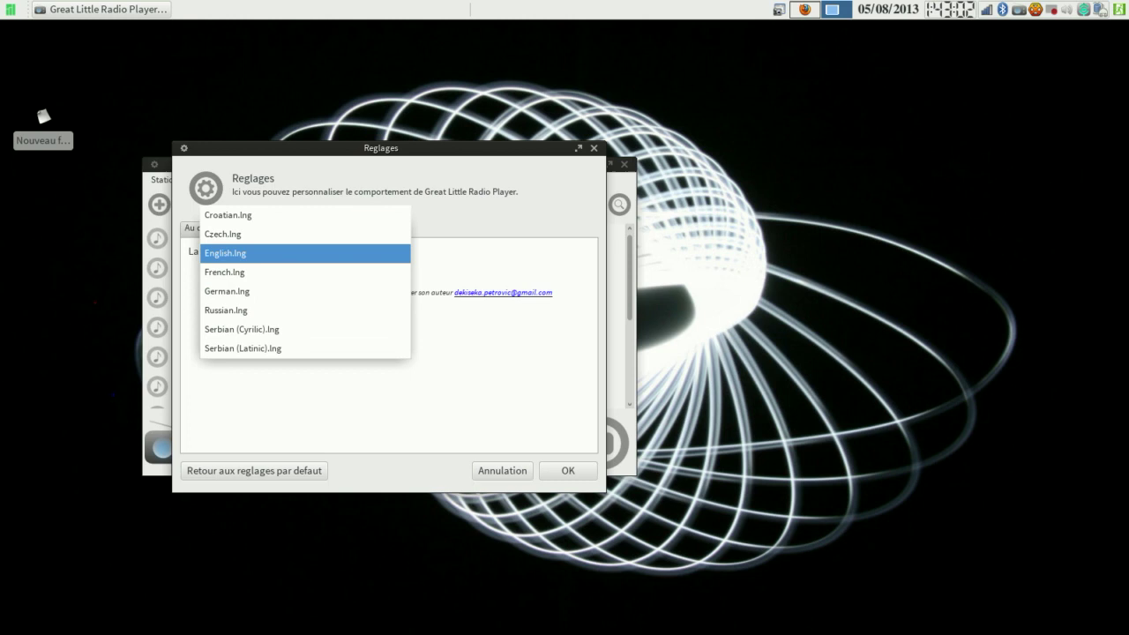
pyautogui.press('Escape')
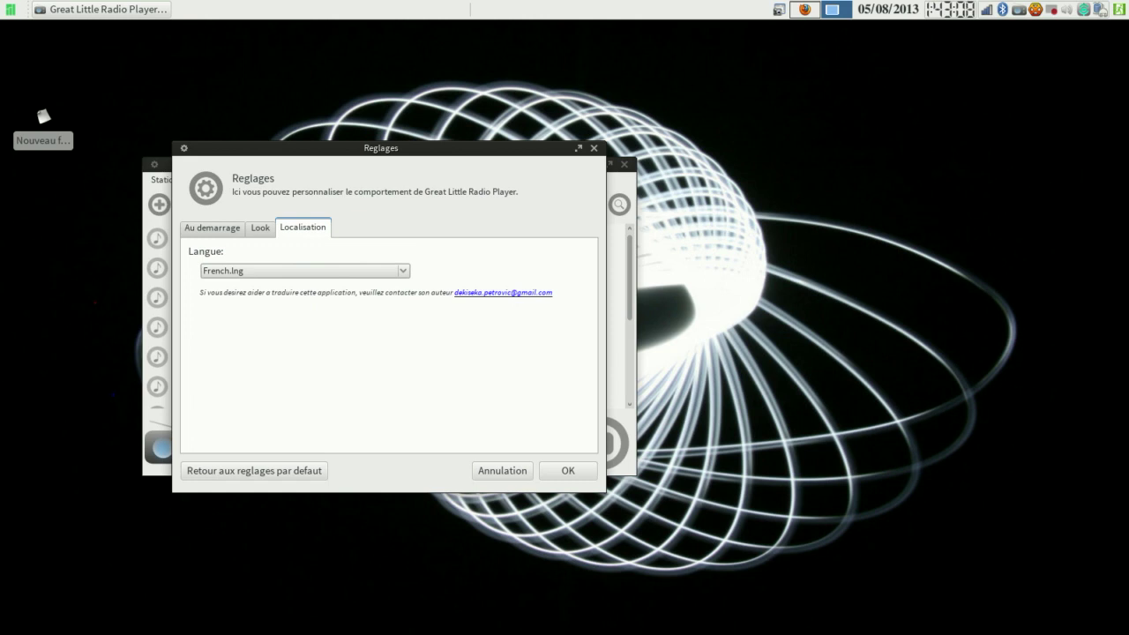
pyautogui.click(213, 228)
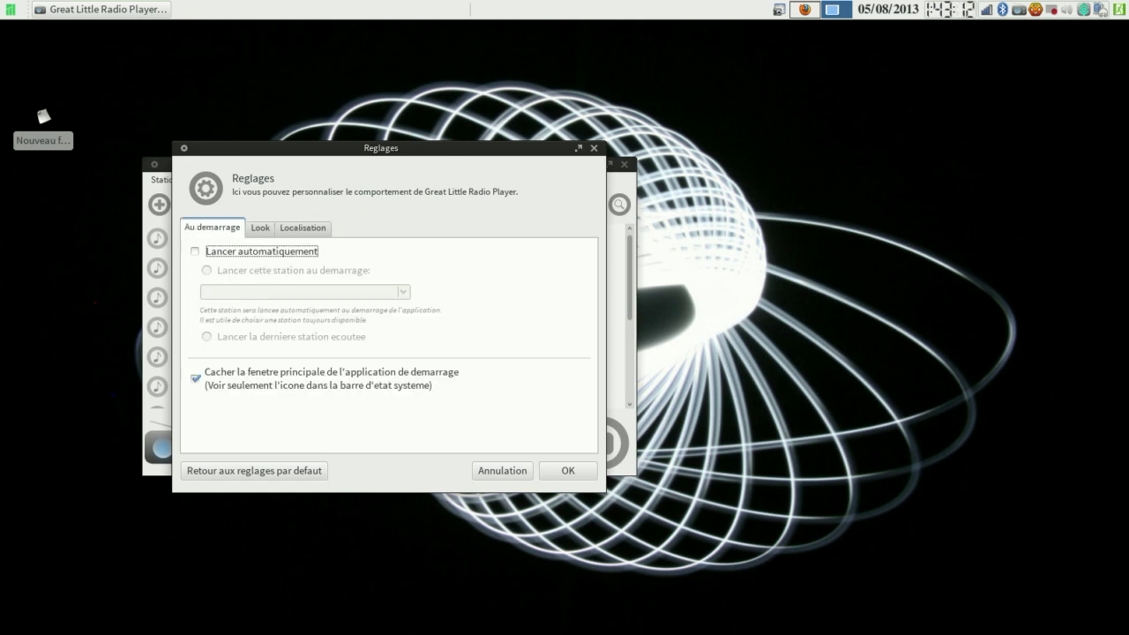
pyautogui.click(503, 471)
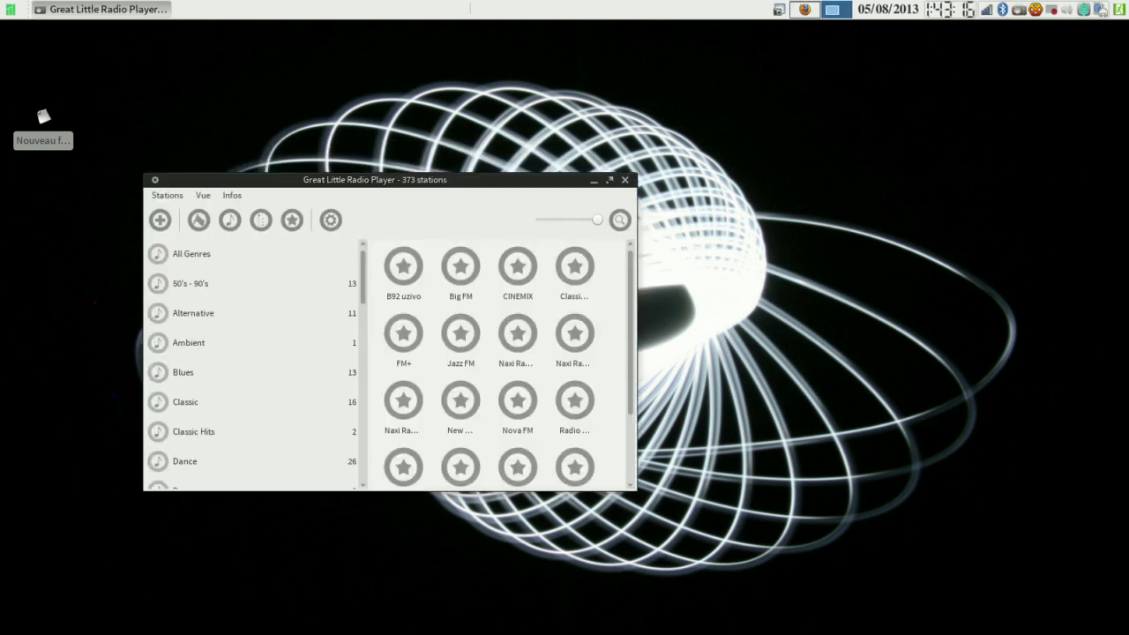
# Reposition the player window on the desktop and play the favourite station Big FM.
pyautogui.moveTo(375, 180); pyautogui.dragTo(411, 152)
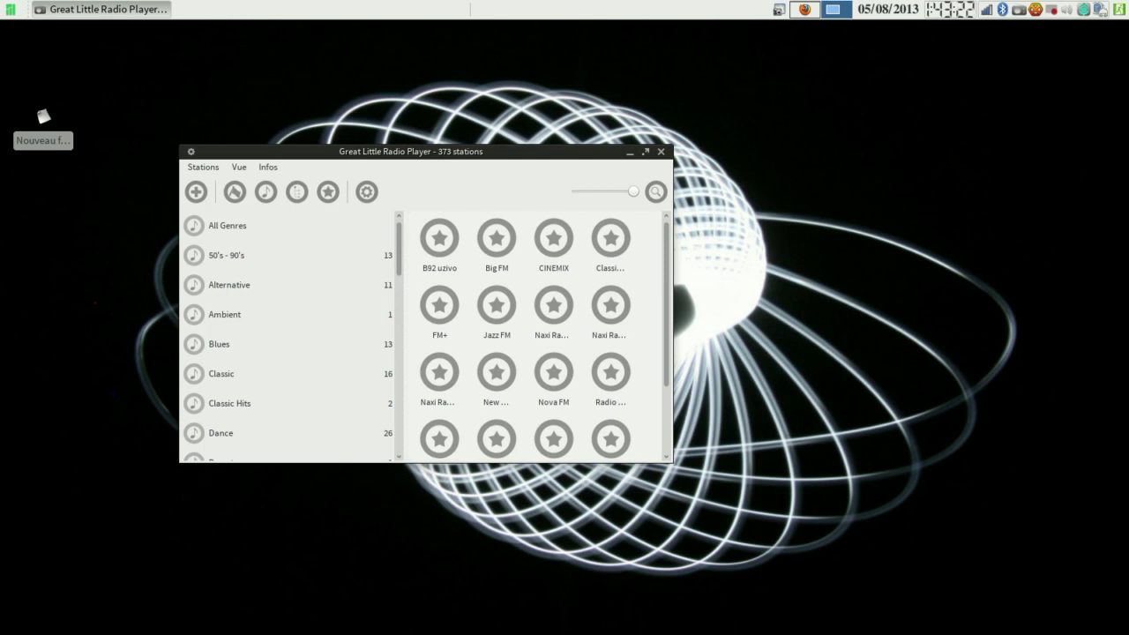
pyautogui.doubleClick(497, 239)
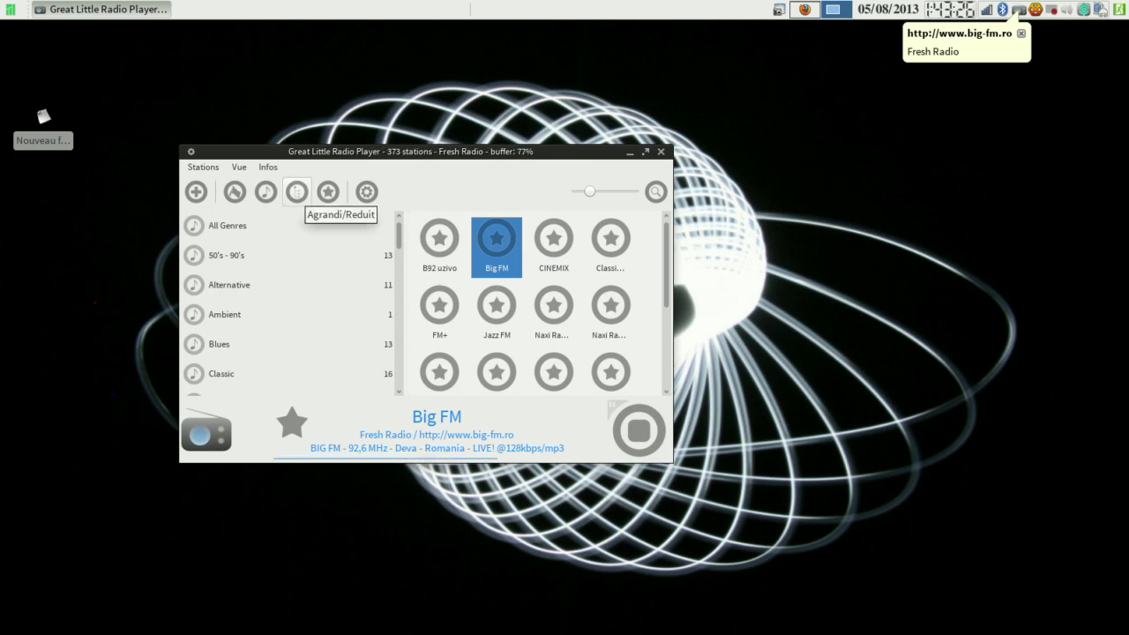
# Expand the genre list by country and play KEXP-FM (90.3 FM) from the US entry under Alternative.
pyautogui.click(297, 191)
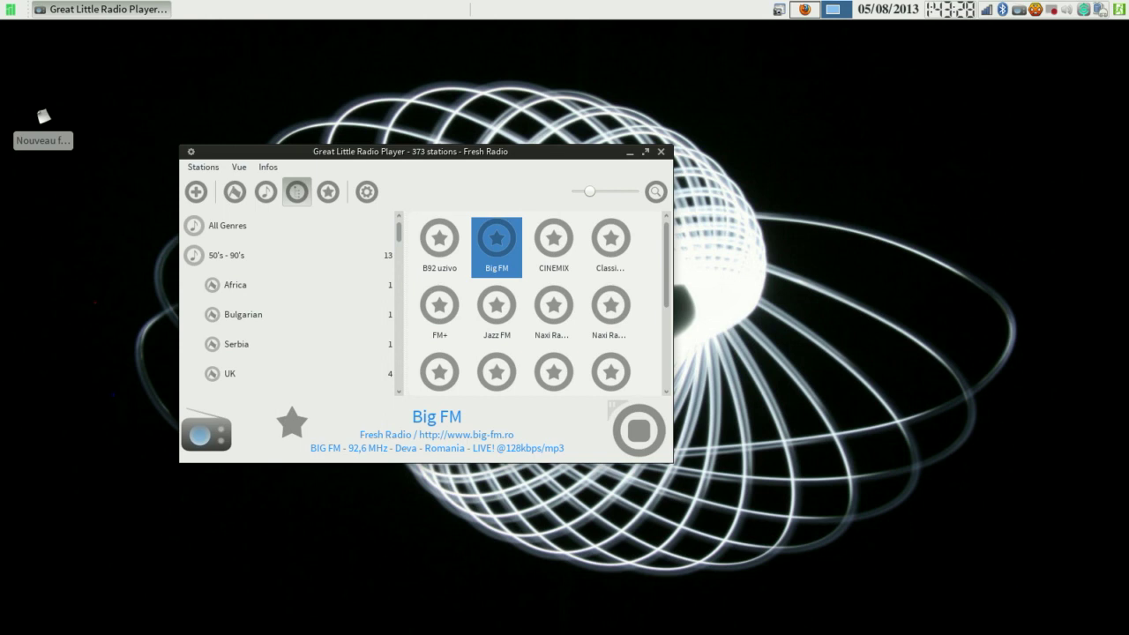
pyautogui.scroll(-3, 286, 300)
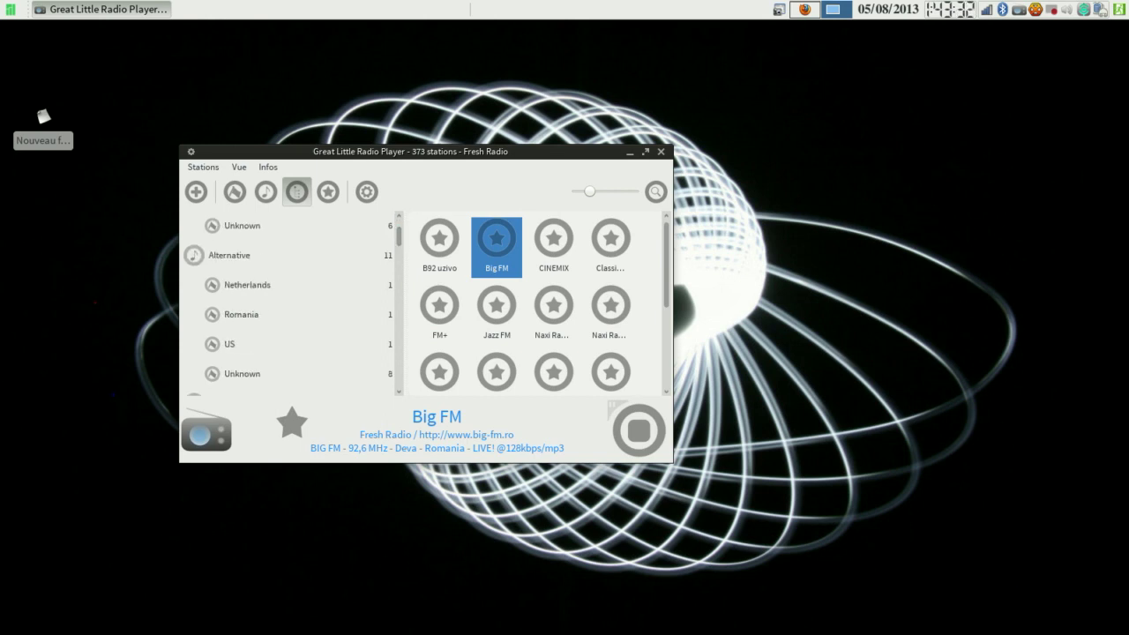
pyautogui.click(286, 344)
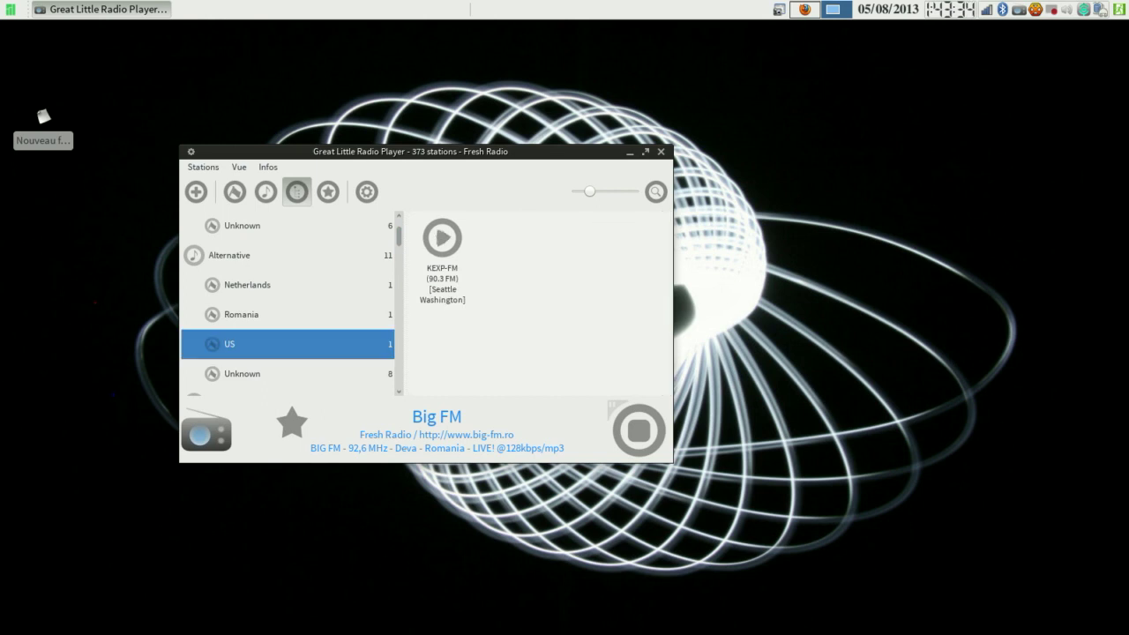
pyautogui.click(443, 238)
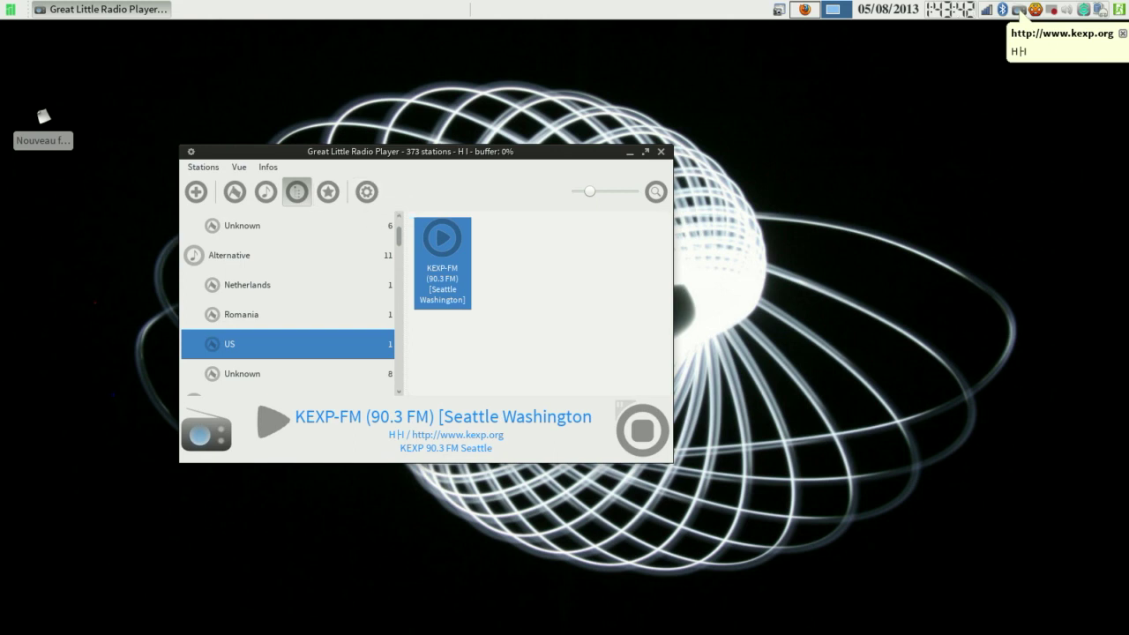
# Check the startup options in the player settings and accept them as they are.
pyautogui.click(366, 192)
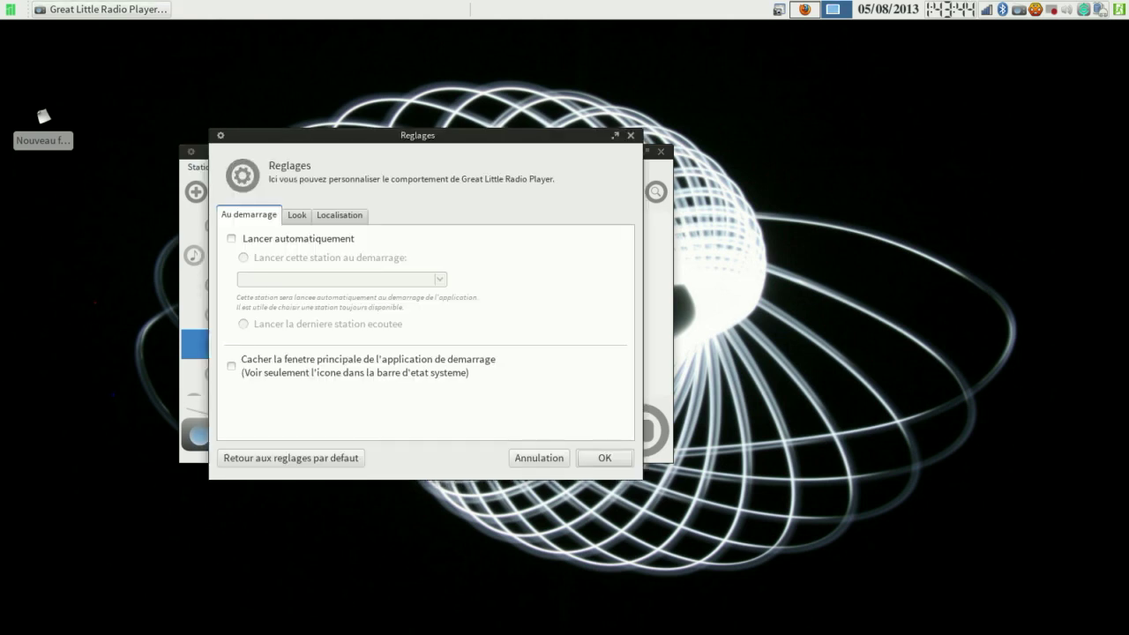
pyautogui.click(604, 458)
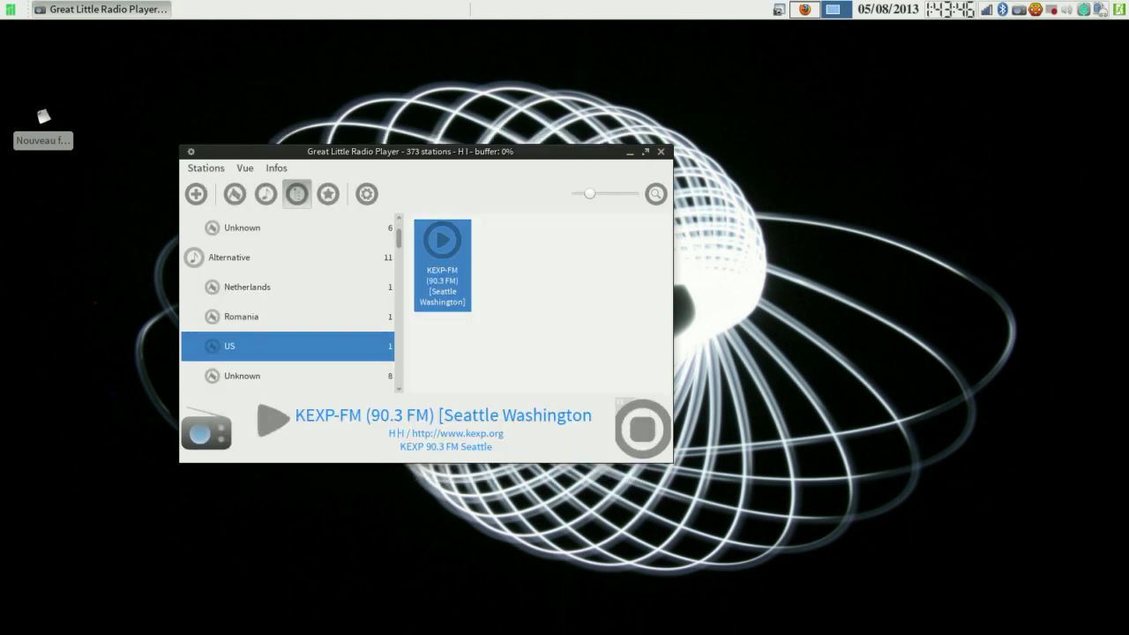
# Open the program's About information and look through its usage notes, what's new, how to help and translation credits sections.
pyautogui.click(276, 168)
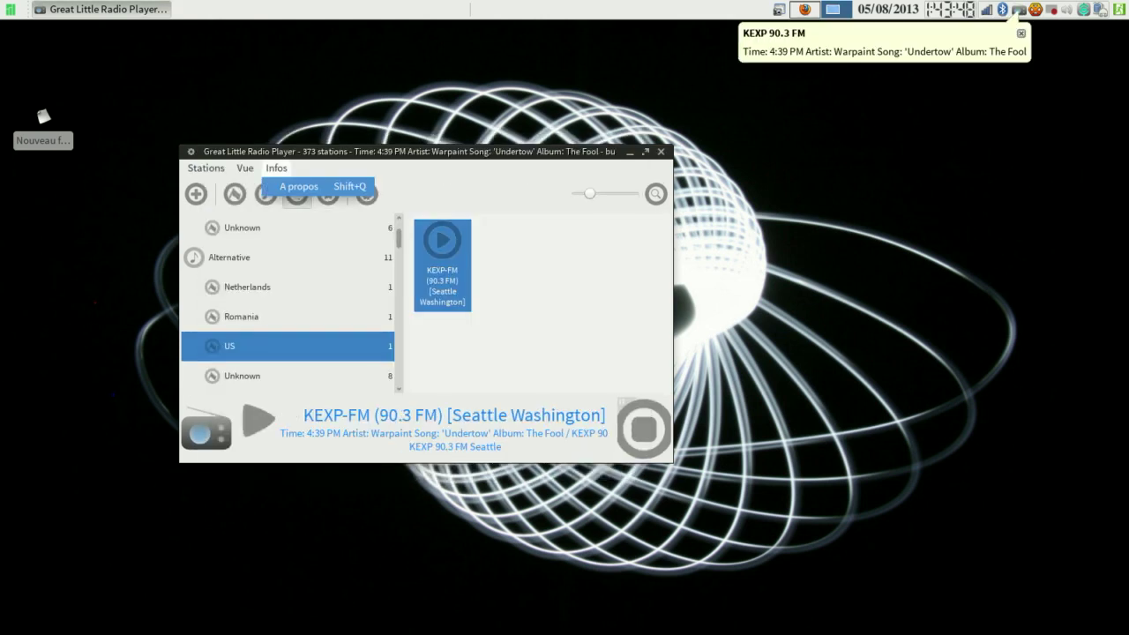
pyautogui.click(302, 187)
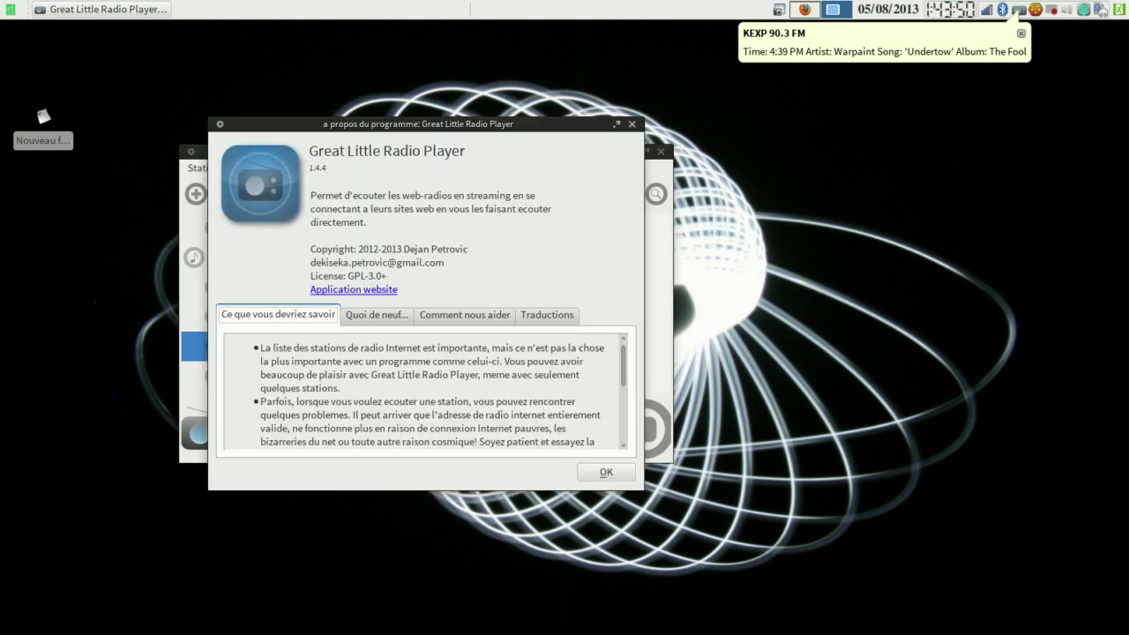
pyautogui.press('Right')
pyautogui.press('Right')
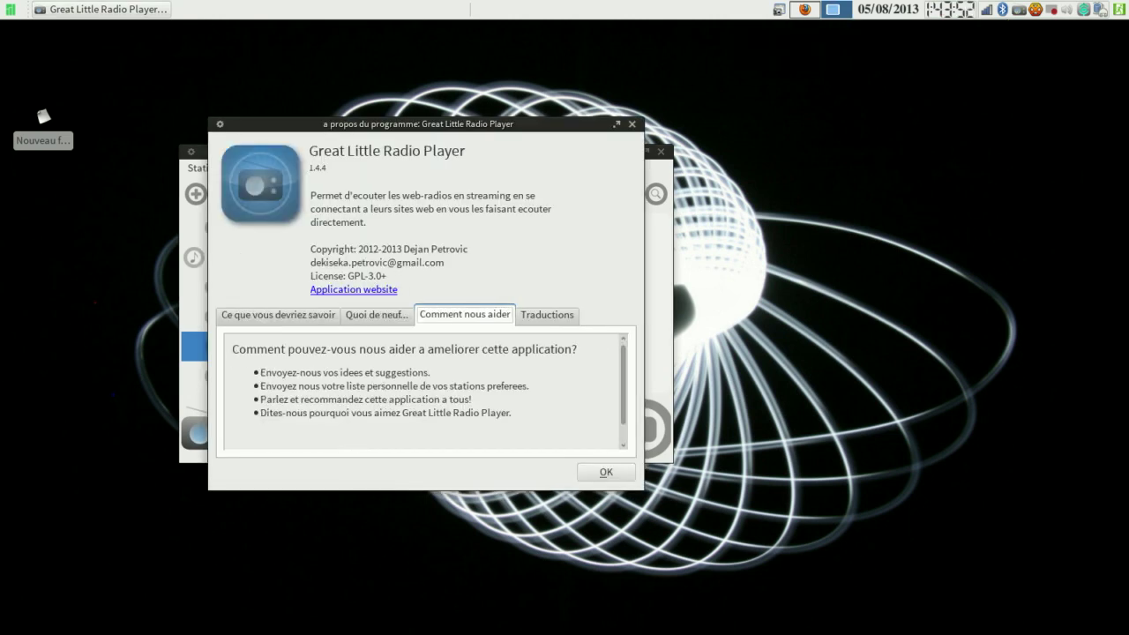
pyautogui.press('Right')
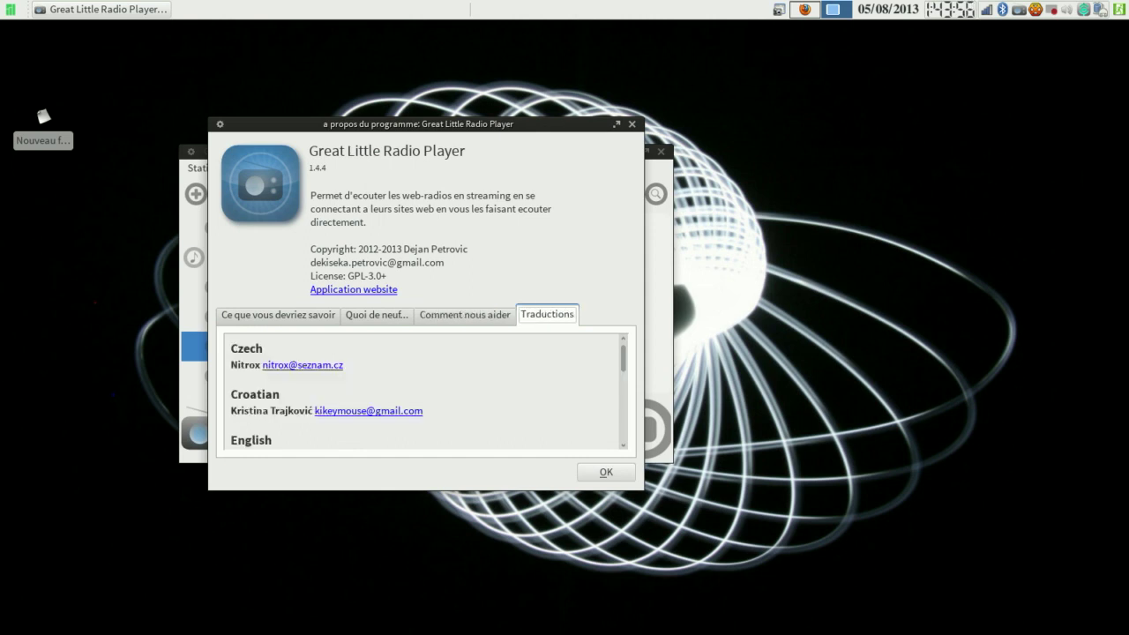
pyautogui.press('Right')
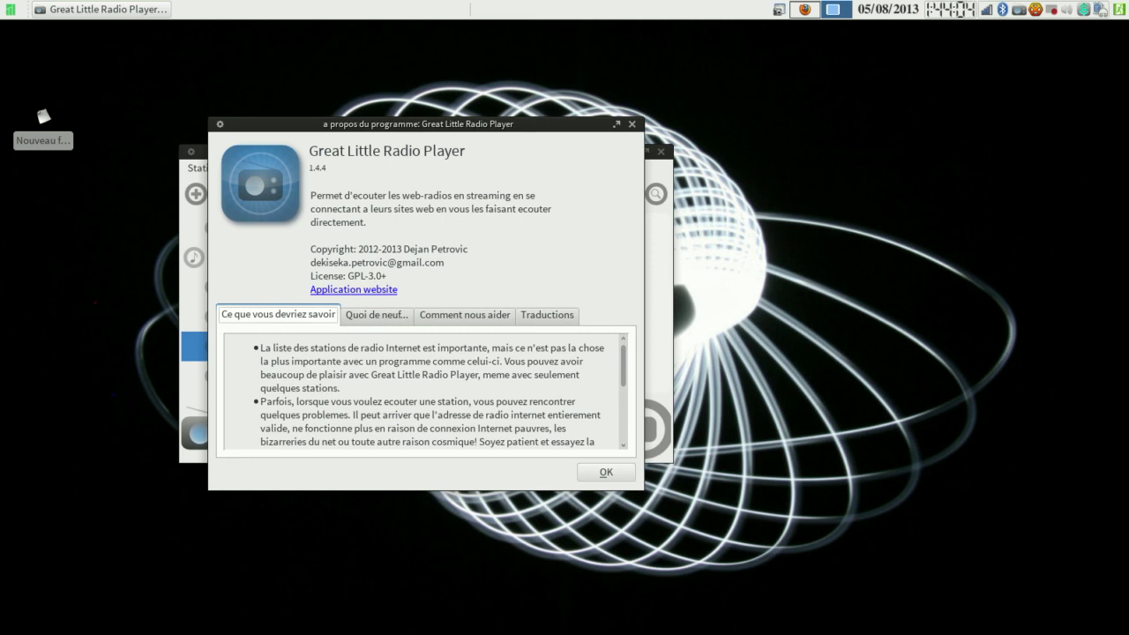
pyautogui.rightClick(1052, 9)
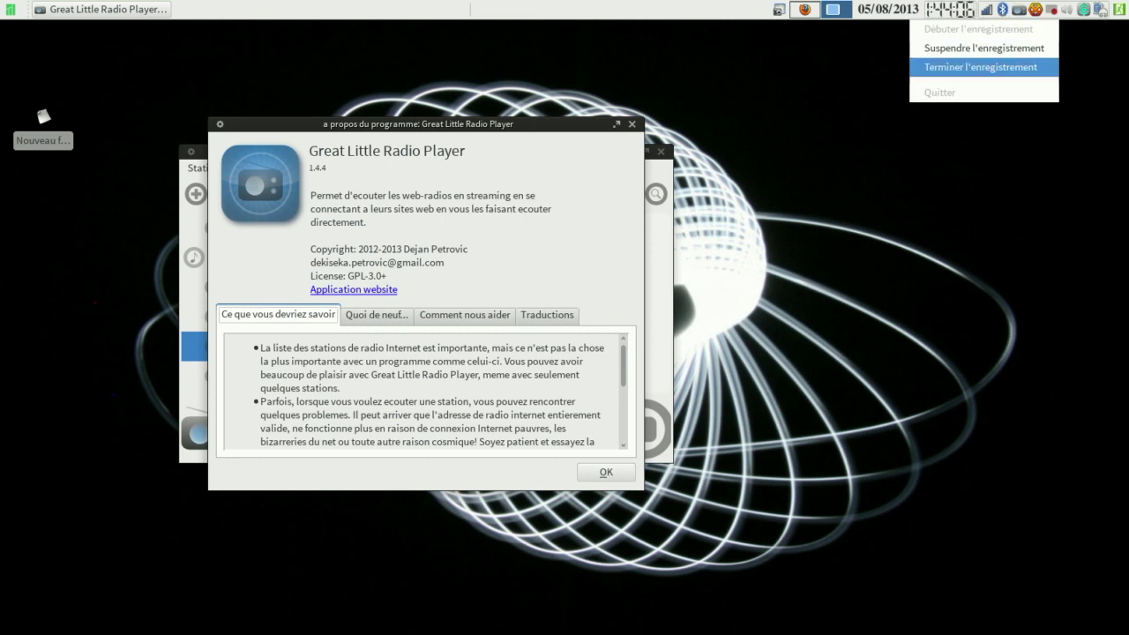